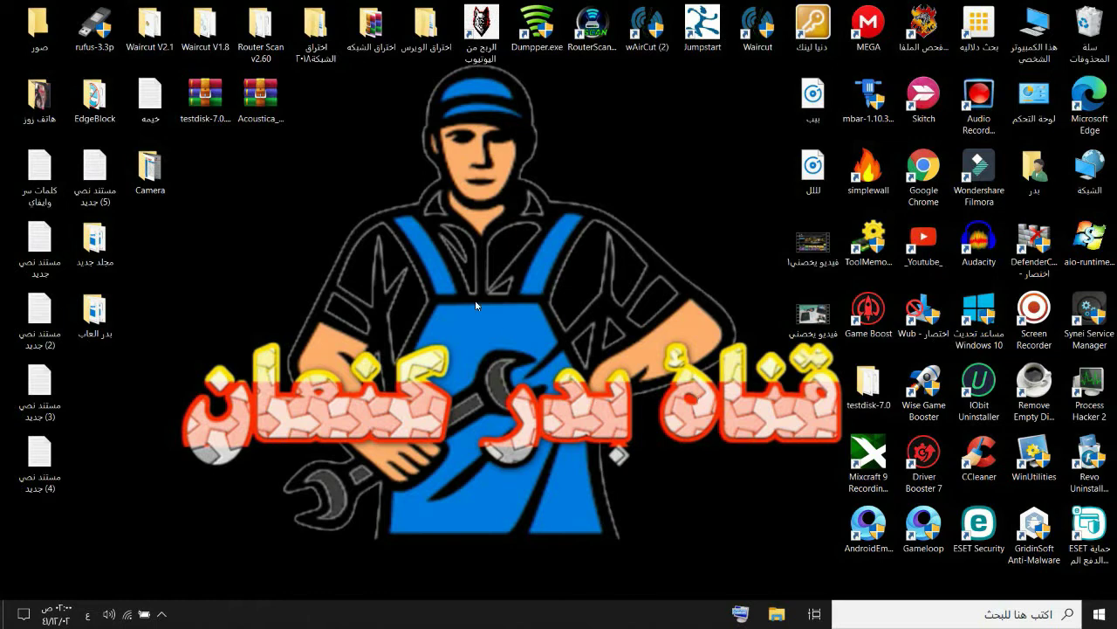
Open AMD Radeon Software and bring up its main window.
{"action": "right_click", "coordinate": [481, 163]}
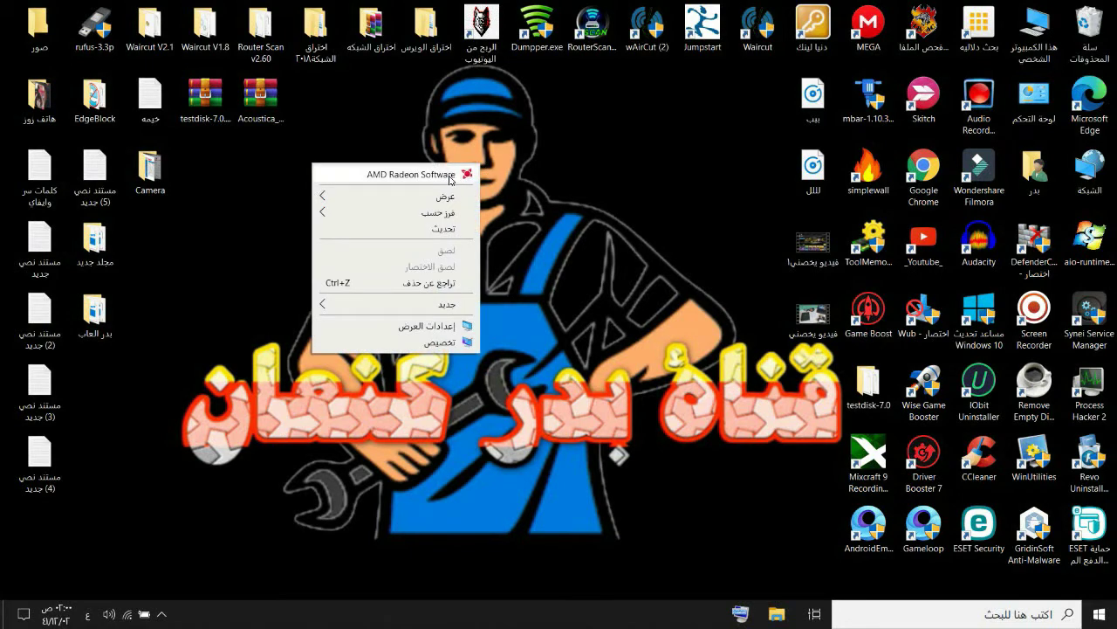
{"action": "left_click", "coordinate": [450, 177]}
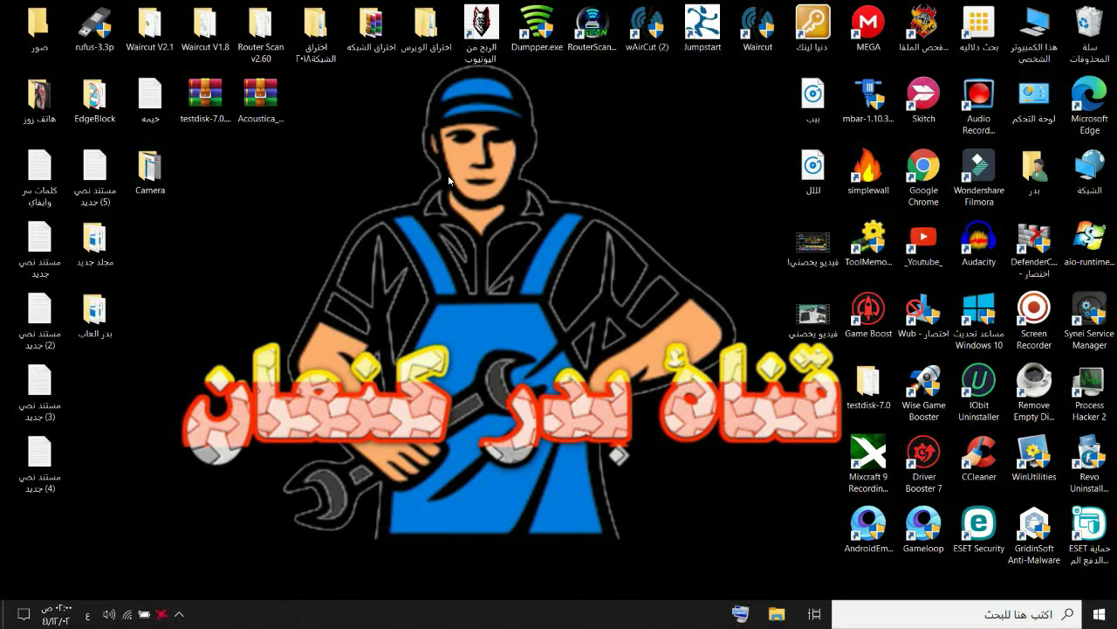
{"action": "left_click", "coordinate": [161, 615]}
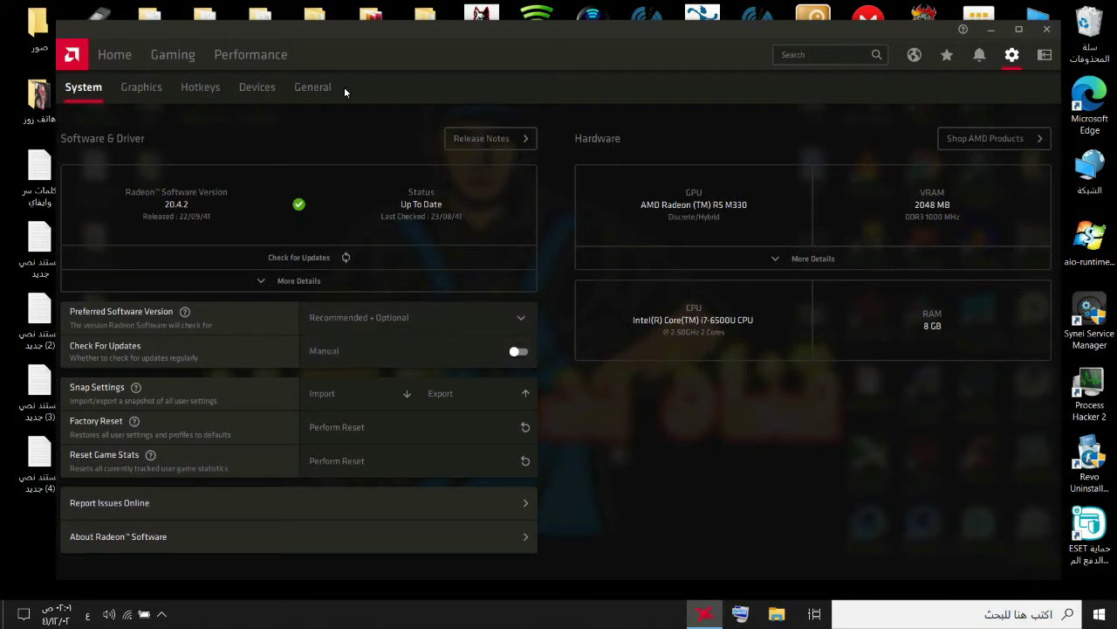
Expand the advanced options of the global graphics settings and set the Anisotropic Filtering Level to 2x.
{"action": "left_click", "coordinate": [146, 86]}
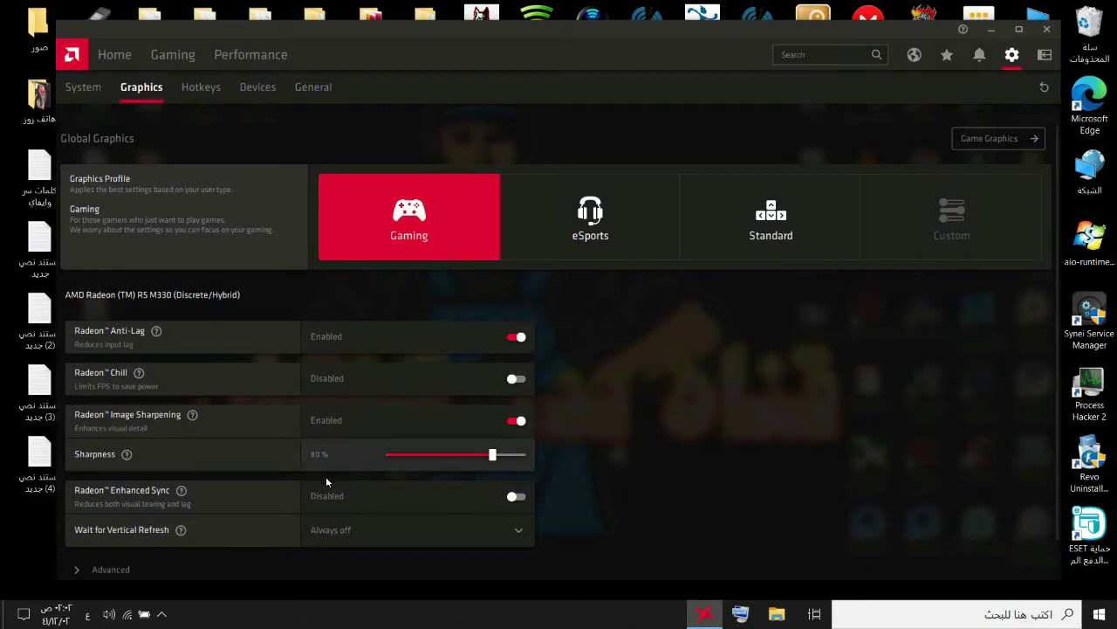
{"action": "scroll", "coordinate": [299, 466], "scroll_direction": "down", "scroll_amount": 1}
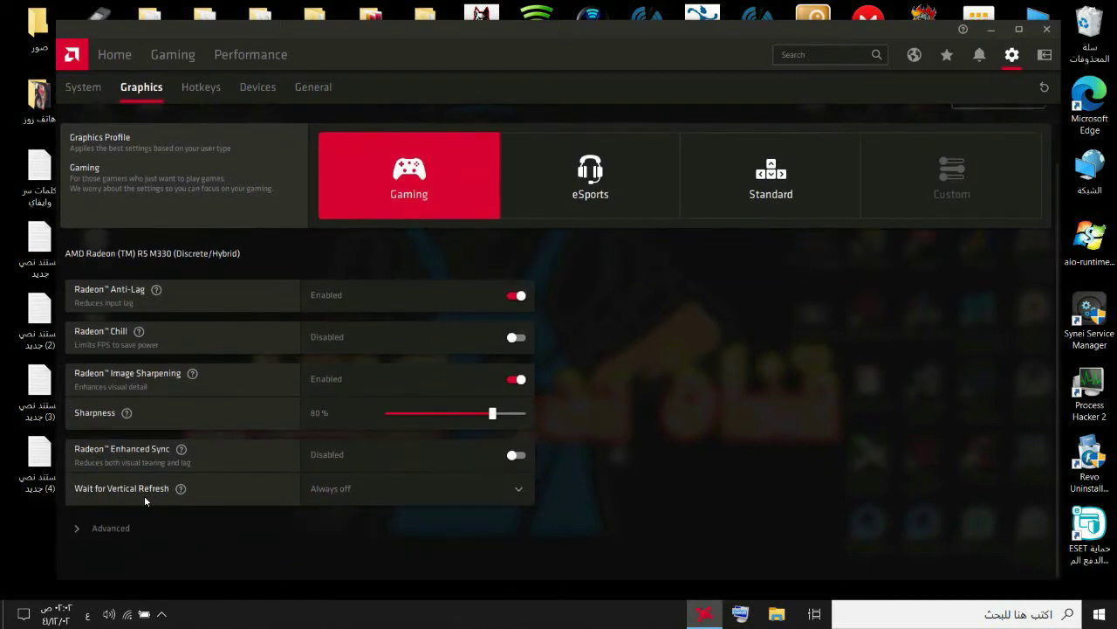
{"action": "left_click", "coordinate": [91, 529]}
{"action": "scroll", "coordinate": [170, 502], "scroll_direction": "down", "scroll_amount": 2}
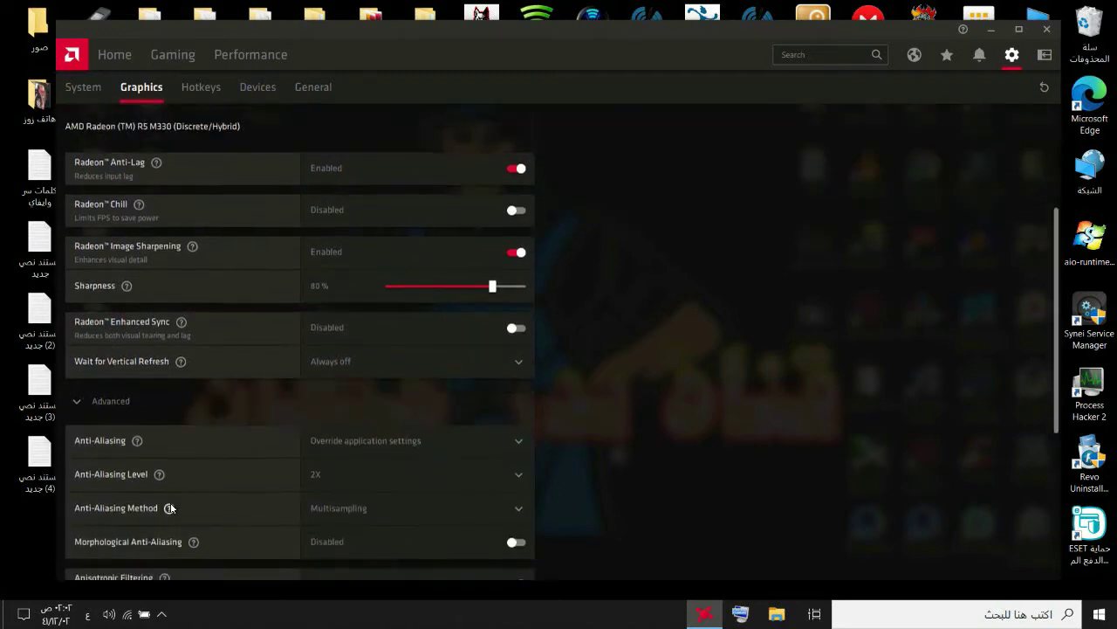
{"action": "scroll", "coordinate": [171, 507], "scroll_direction": "down", "scroll_amount": 3}
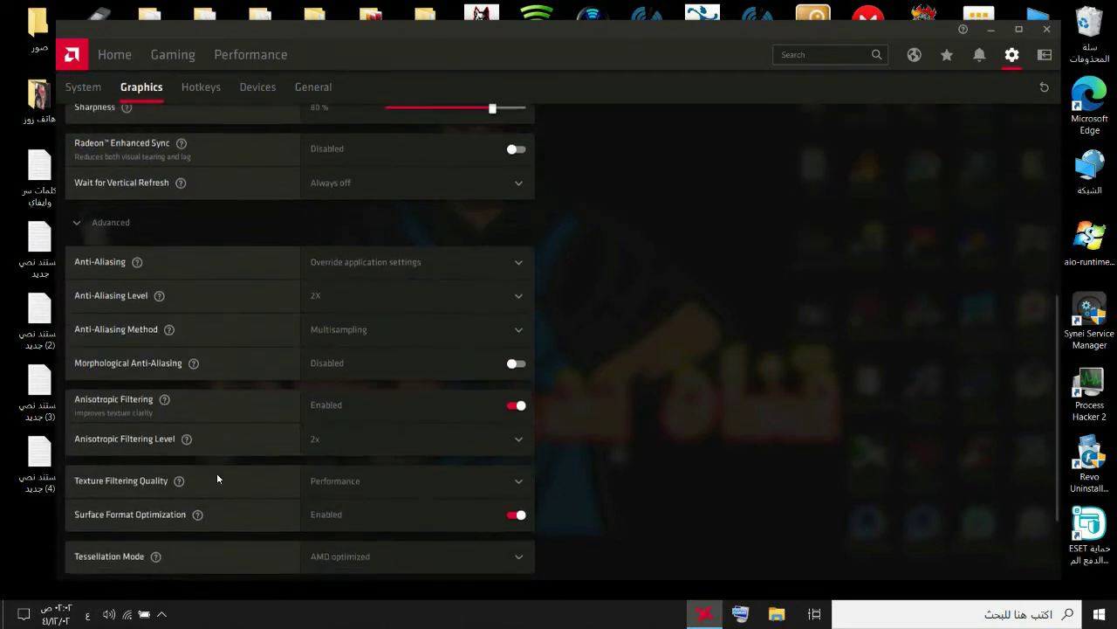
{"action": "scroll", "coordinate": [217, 474], "scroll_direction": "down", "scroll_amount": 2}
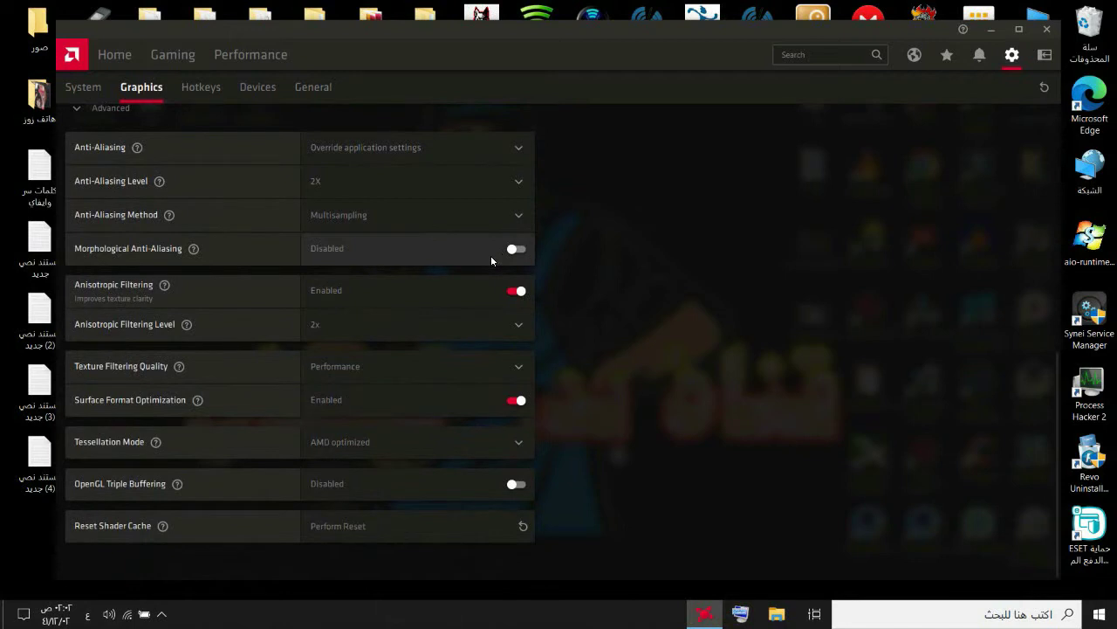
{"action": "left_click", "coordinate": [519, 325]}
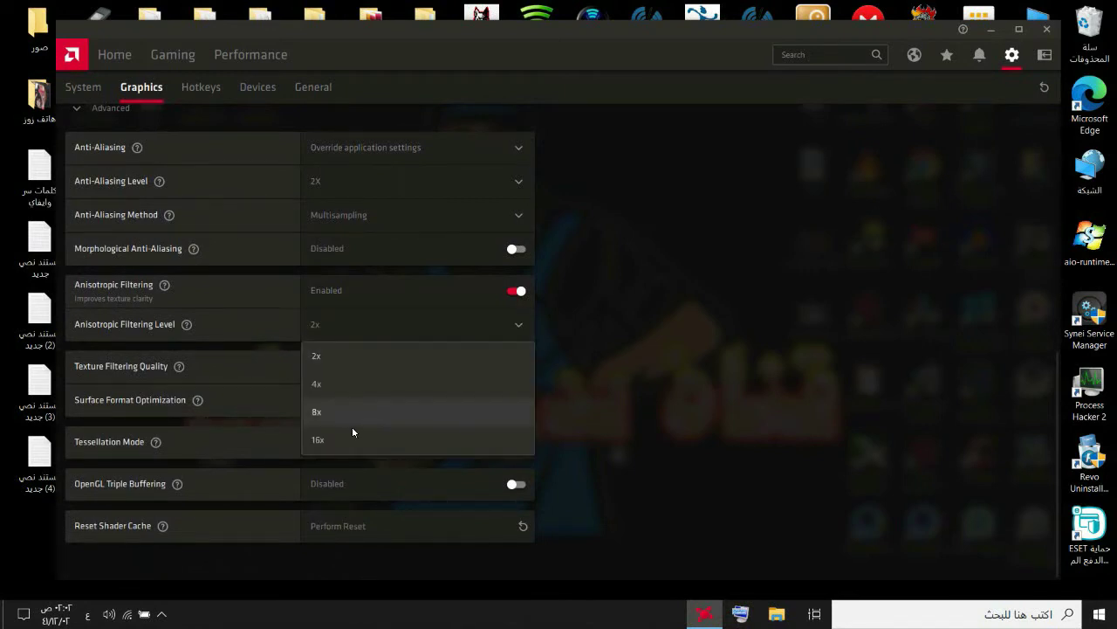
{"action": "left_click", "coordinate": [340, 356]}
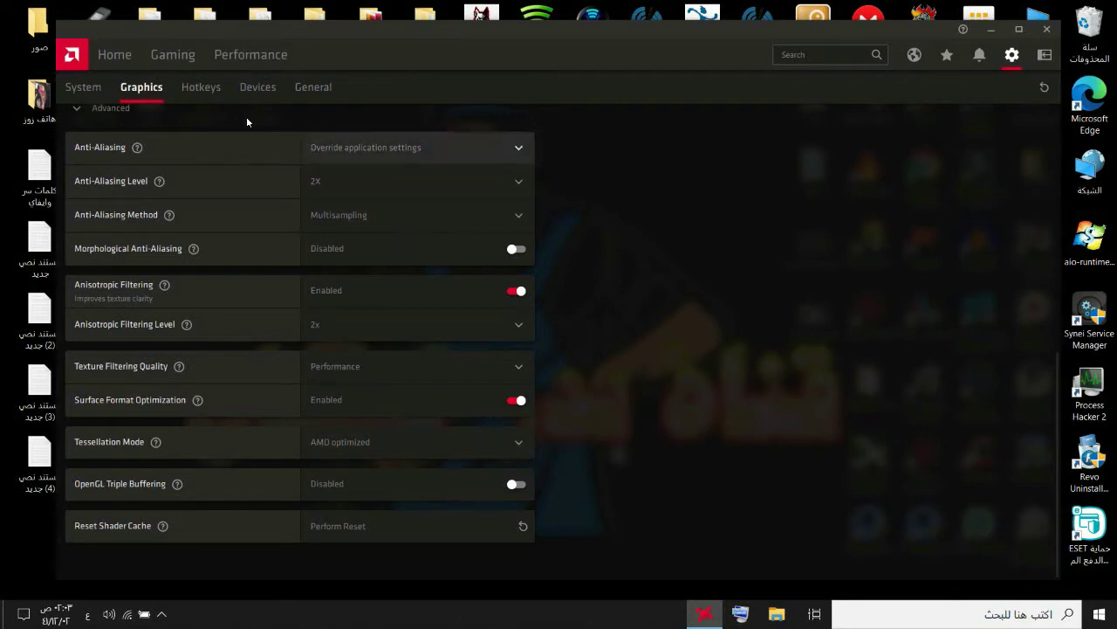
Examine the Hotkeys, Devices and General settings, including the metrics overlay switch and the preferences.
{"action": "left_click", "coordinate": [202, 87]}
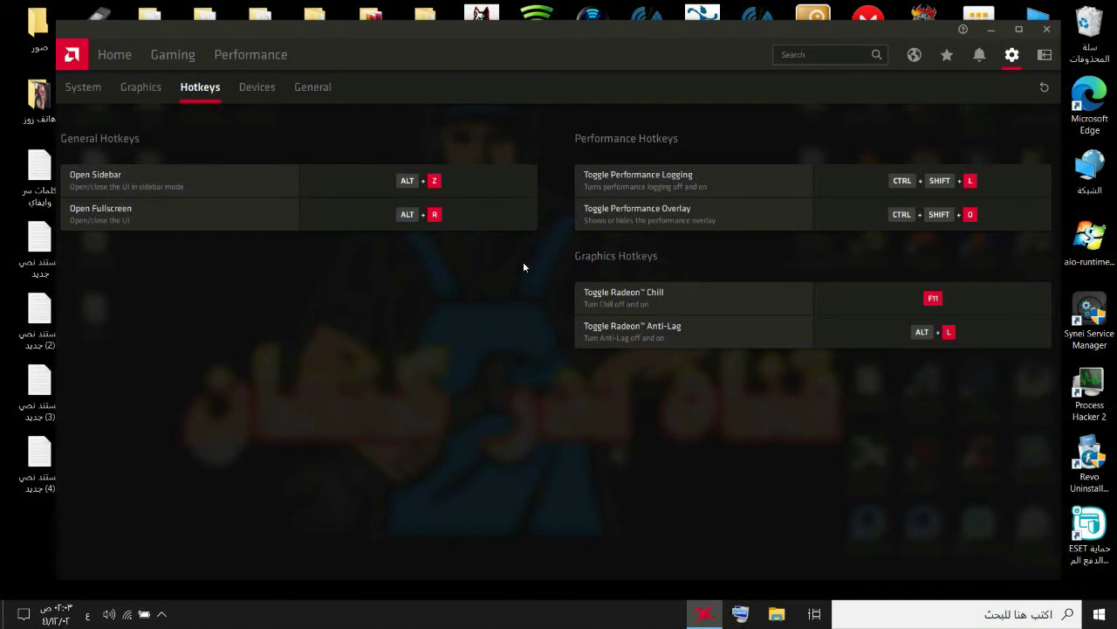
{"action": "left_click", "coordinate": [258, 88]}
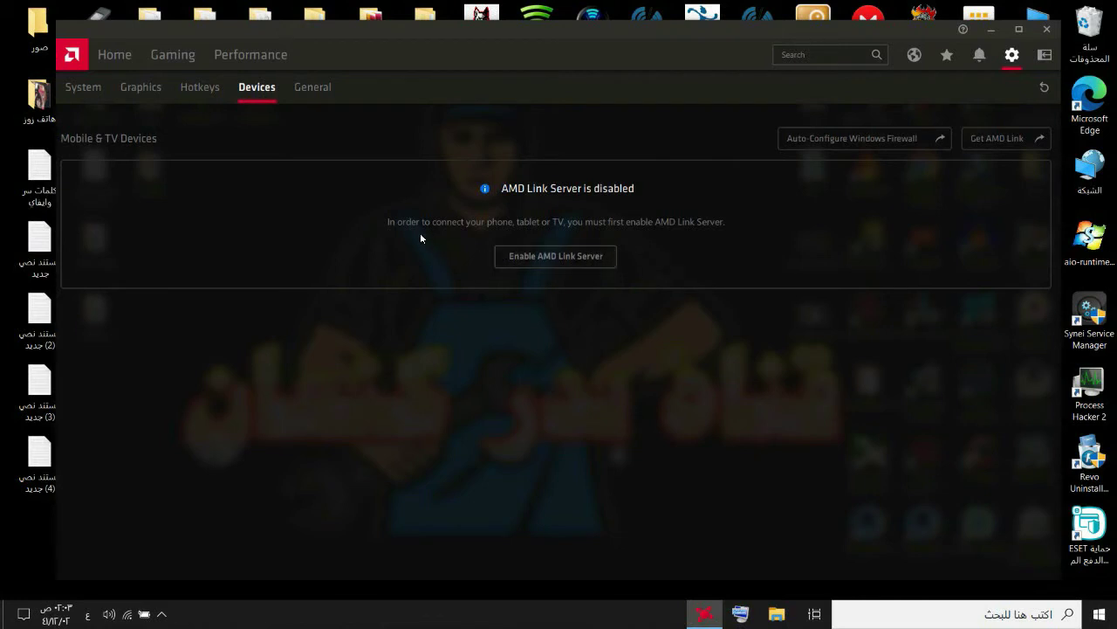
{"action": "left_click", "coordinate": [305, 91]}
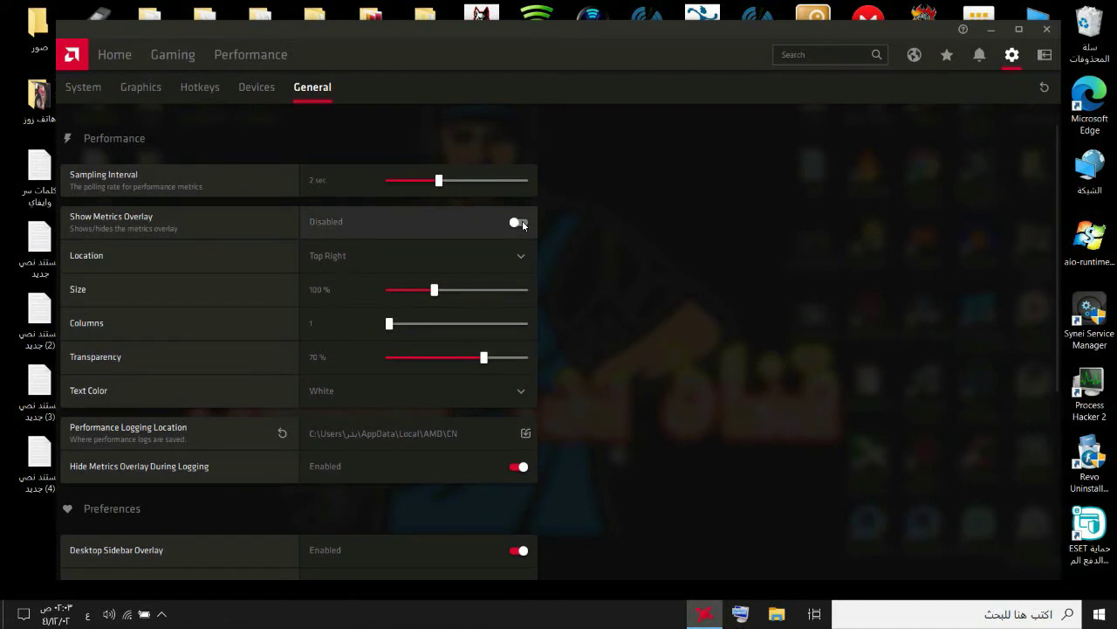
{"action": "left_click", "coordinate": [521, 224]}
{"action": "left_click", "coordinate": [518, 224]}
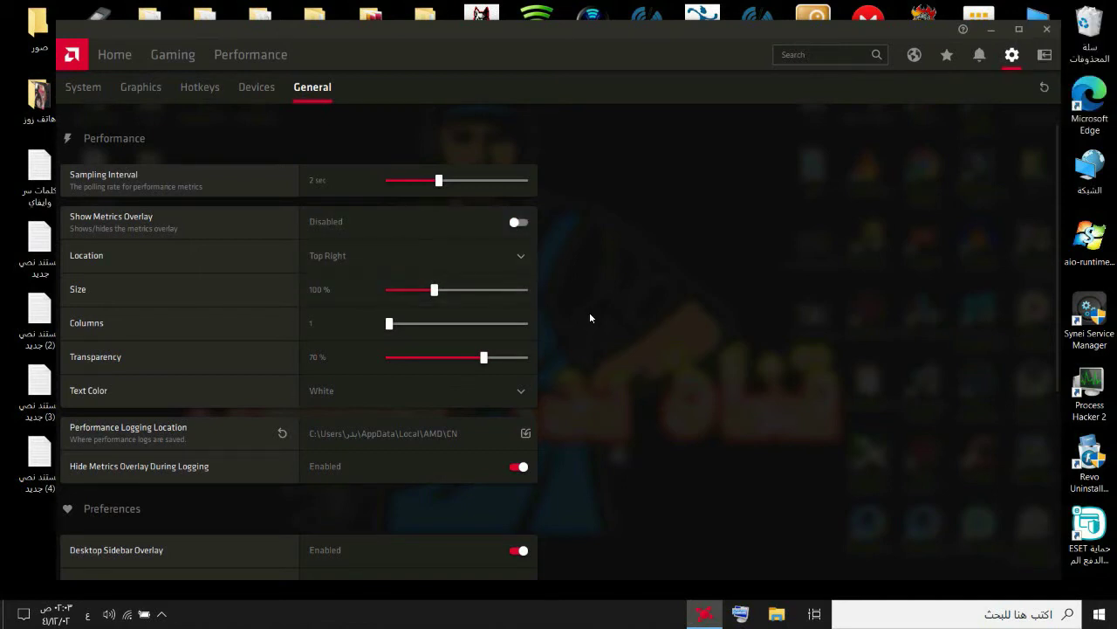
{"action": "scroll", "coordinate": [590, 317], "scroll_direction": "down", "scroll_amount": 4}
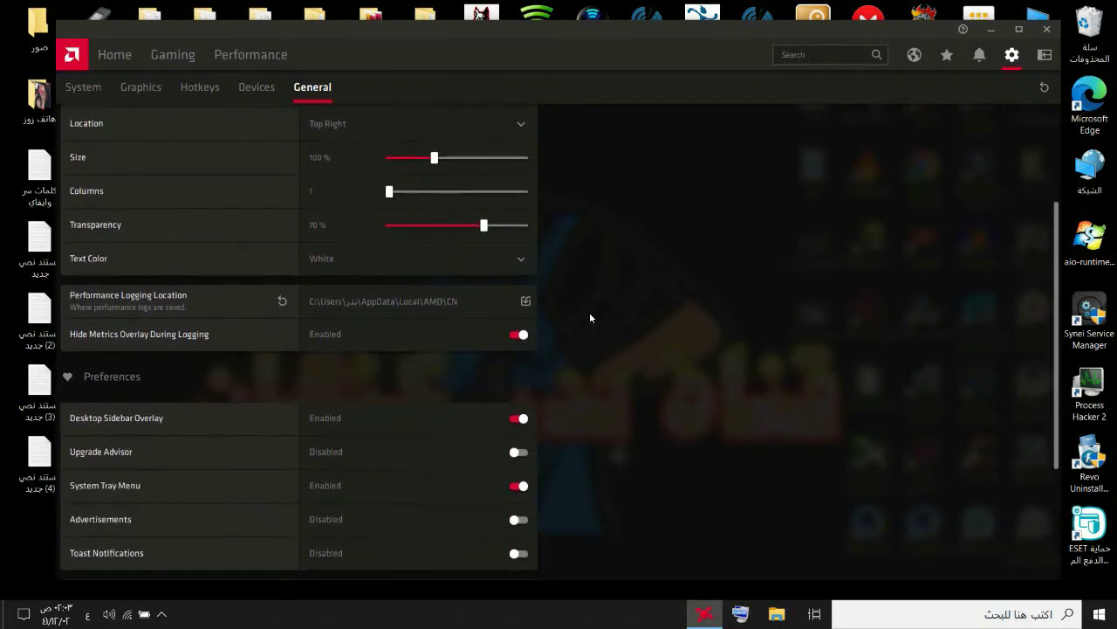
{"action": "scroll", "coordinate": [590, 318], "scroll_direction": "down", "scroll_amount": 3}
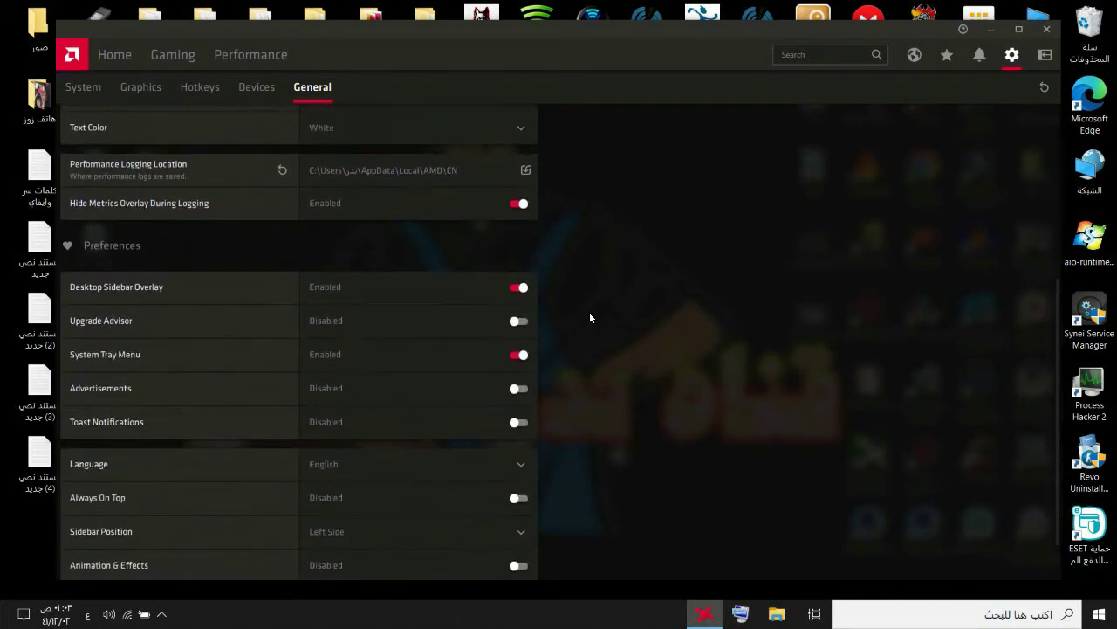
{"action": "scroll", "coordinate": [590, 318], "scroll_direction": "down", "scroll_amount": 2}
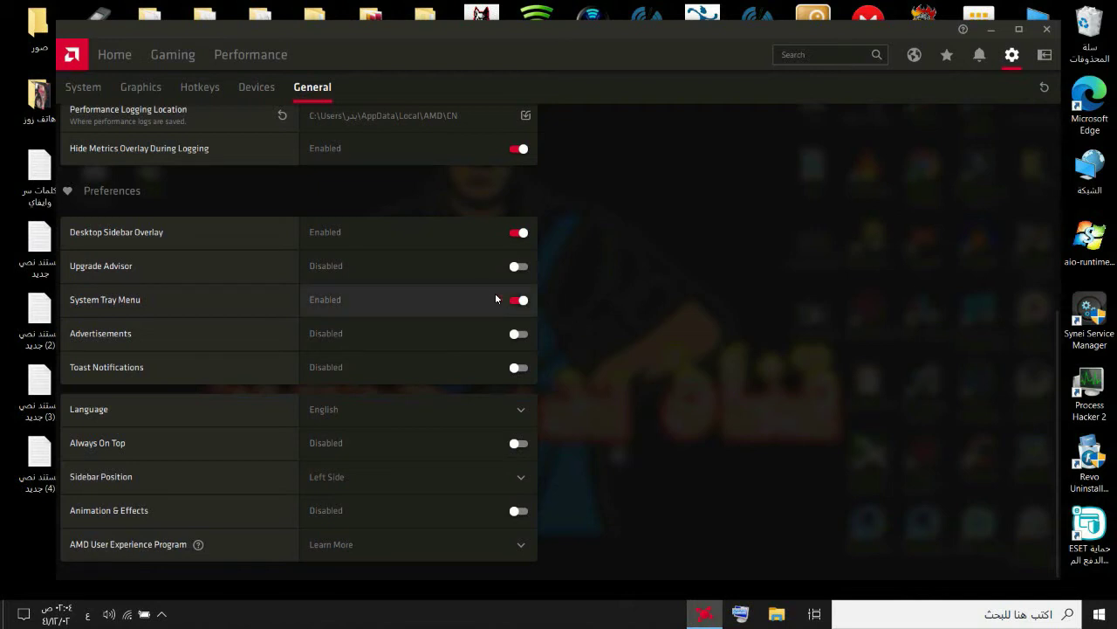
Show the installed games list and shift the window aside temporarily to view the Gameloop and AndroidEmulator desktop shortcuts.
{"action": "left_click", "coordinate": [114, 55]}
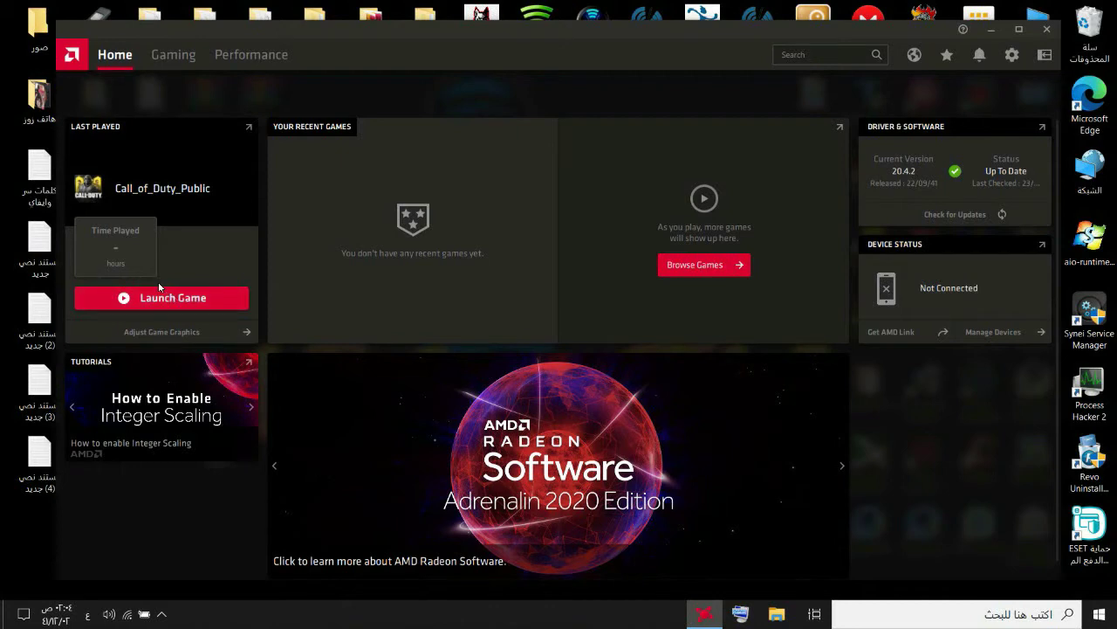
{"action": "left_click", "coordinate": [176, 58]}
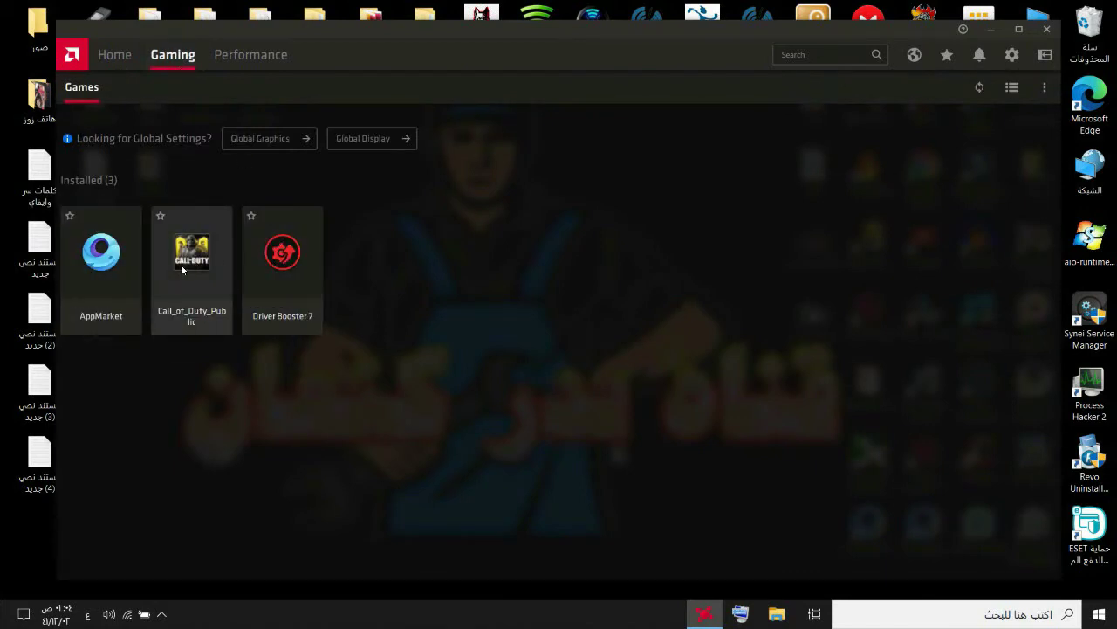
{"action": "left_click_drag", "start_coordinate": [599, 32], "coordinate": [353, 57]}
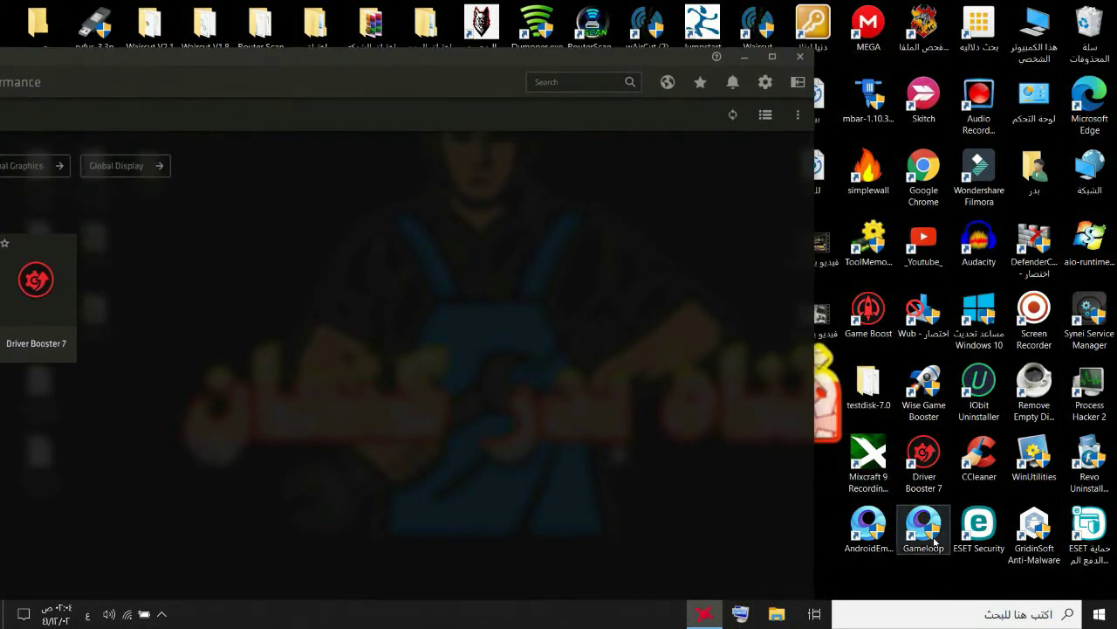
{"action": "left_click_drag", "start_coordinate": [187, 57], "coordinate": [190, 156]}
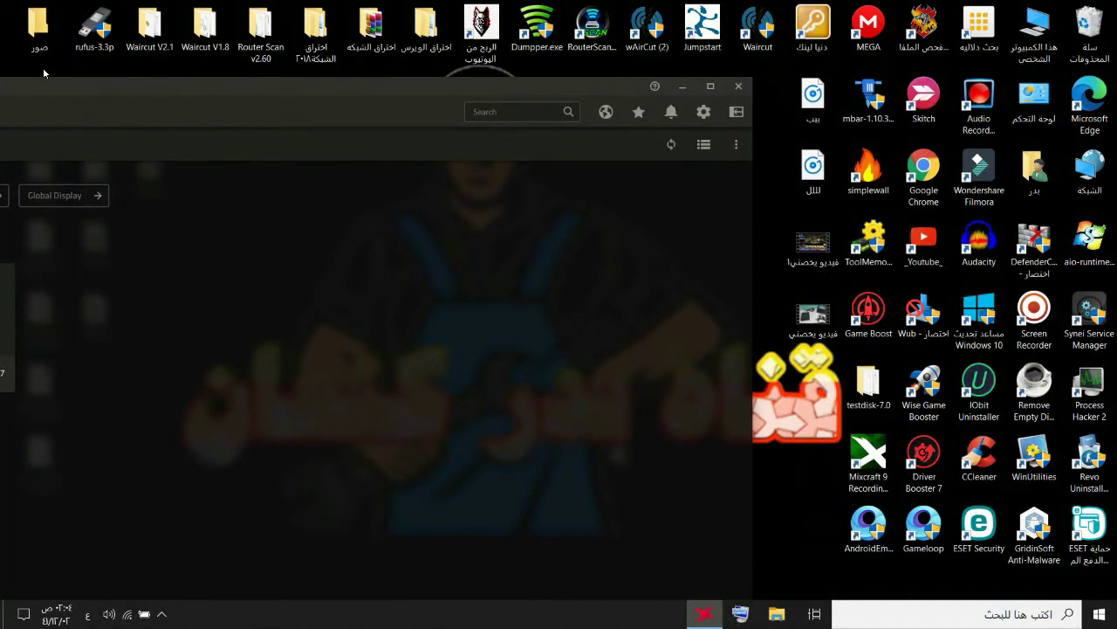
{"action": "left_click_drag", "start_coordinate": [50, 80], "coordinate": [163, 62]}
{"action": "left_click_drag", "start_coordinate": [886, 525], "coordinate": [275, 339]}
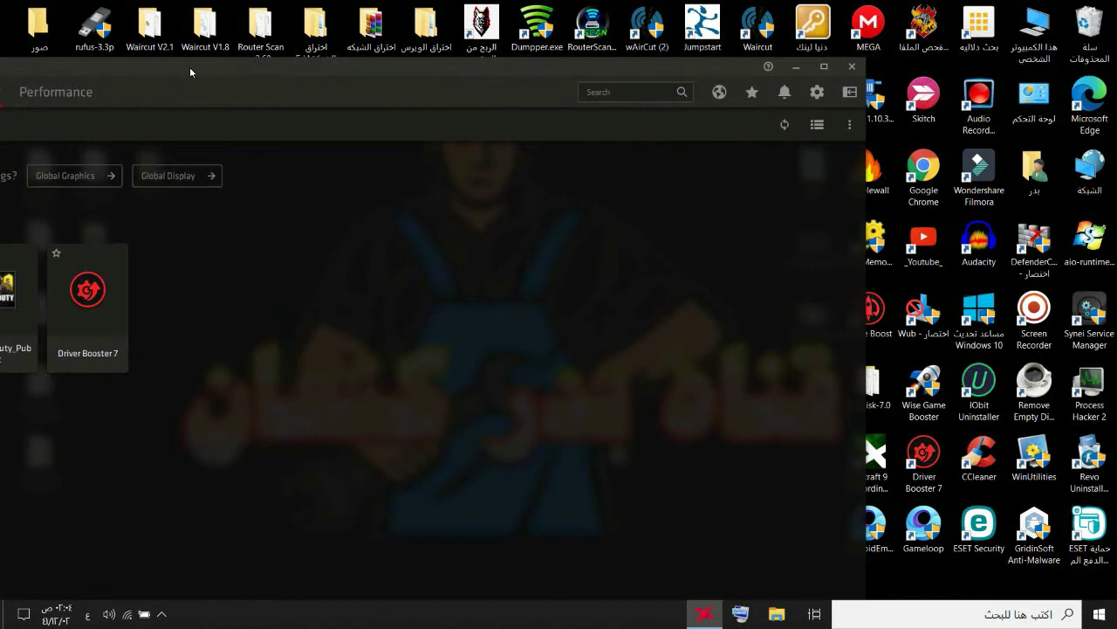
{"action": "left_click_drag", "start_coordinate": [189, 66], "coordinate": [378, 32]}
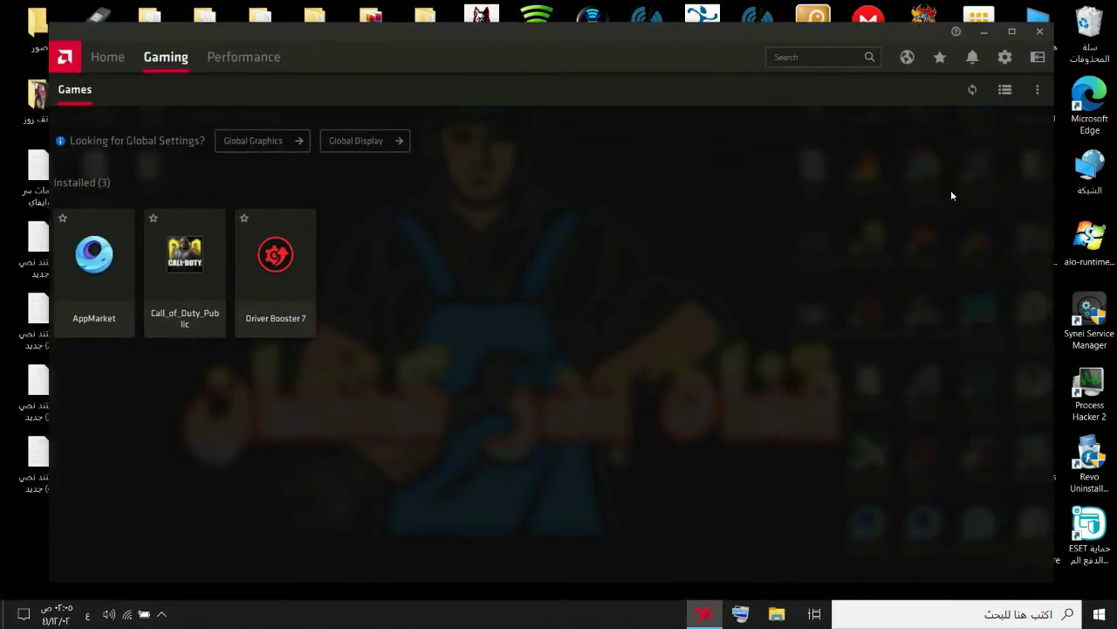
{"action": "left_click", "coordinate": [1038, 90]}
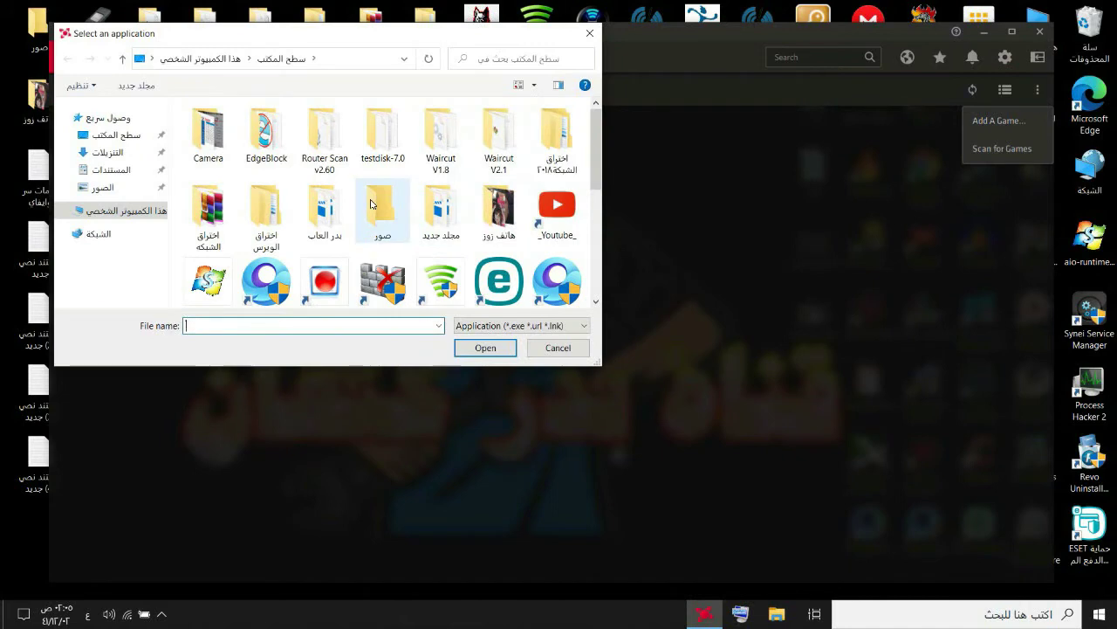
{"action": "scroll", "coordinate": [359, 205], "scroll_direction": "down", "scroll_amount": 1}
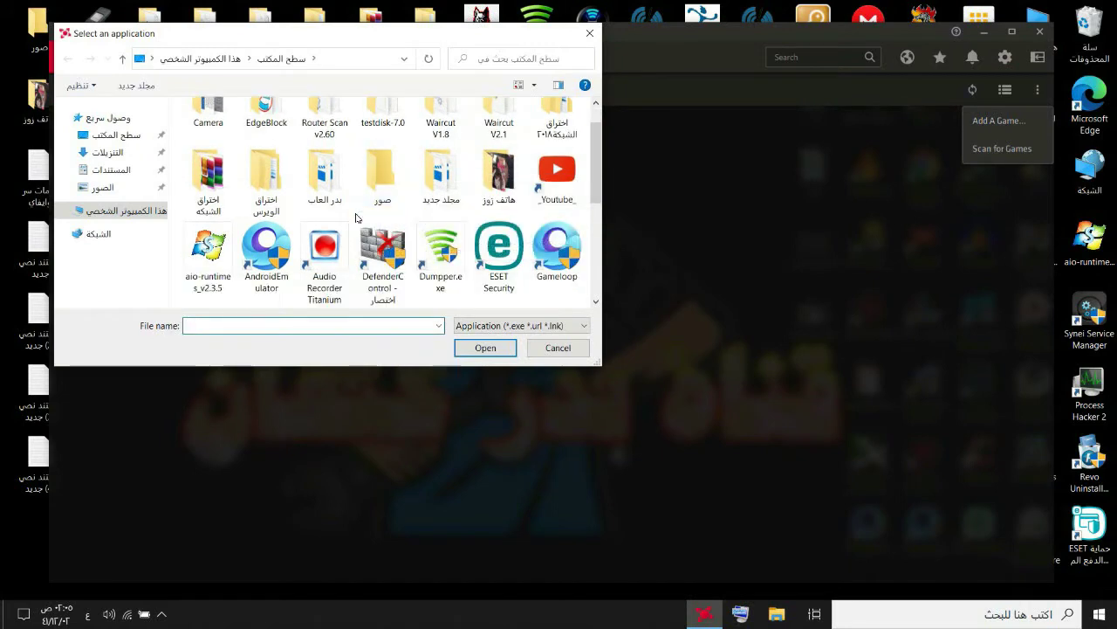
{"action": "scroll", "coordinate": [361, 218], "scroll_direction": "up", "scroll_amount": 1}
{"action": "left_click", "coordinate": [591, 33]}
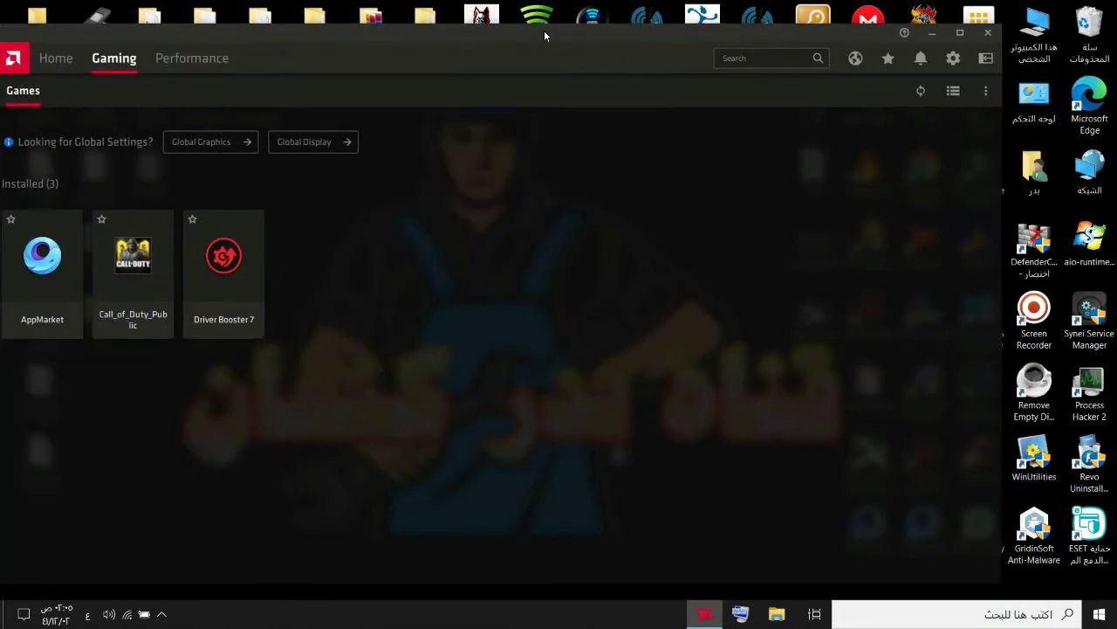
{"action": "left_click_drag", "start_coordinate": [569, 15], "coordinate": [569, 18]}
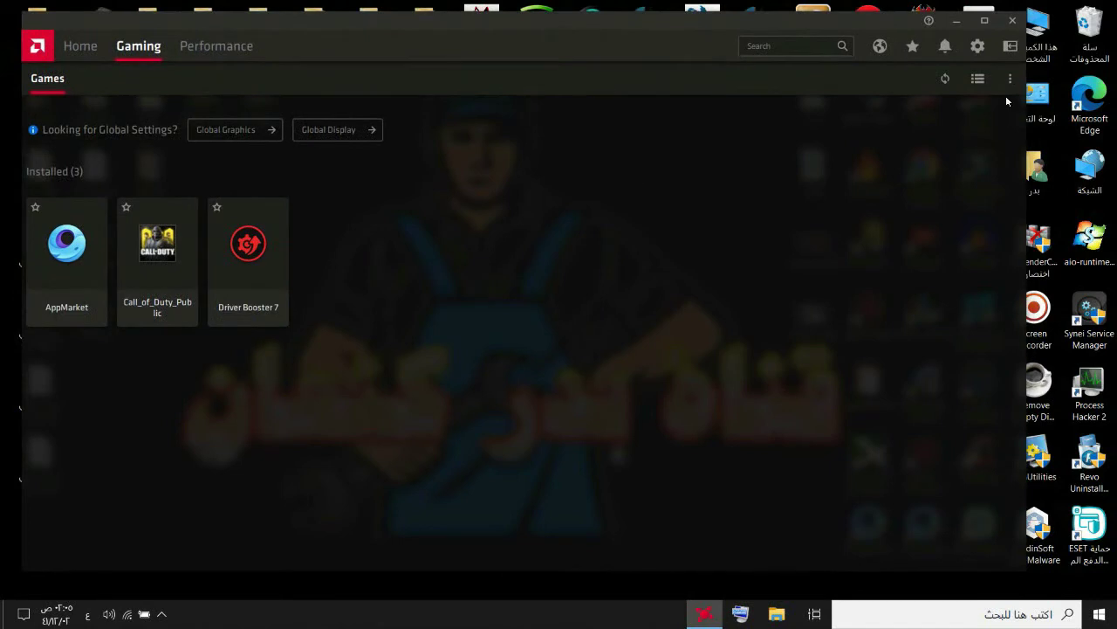
Add the AndroidEmulator desktop shortcut to the installed games list.
{"action": "left_click", "coordinate": [1010, 81]}
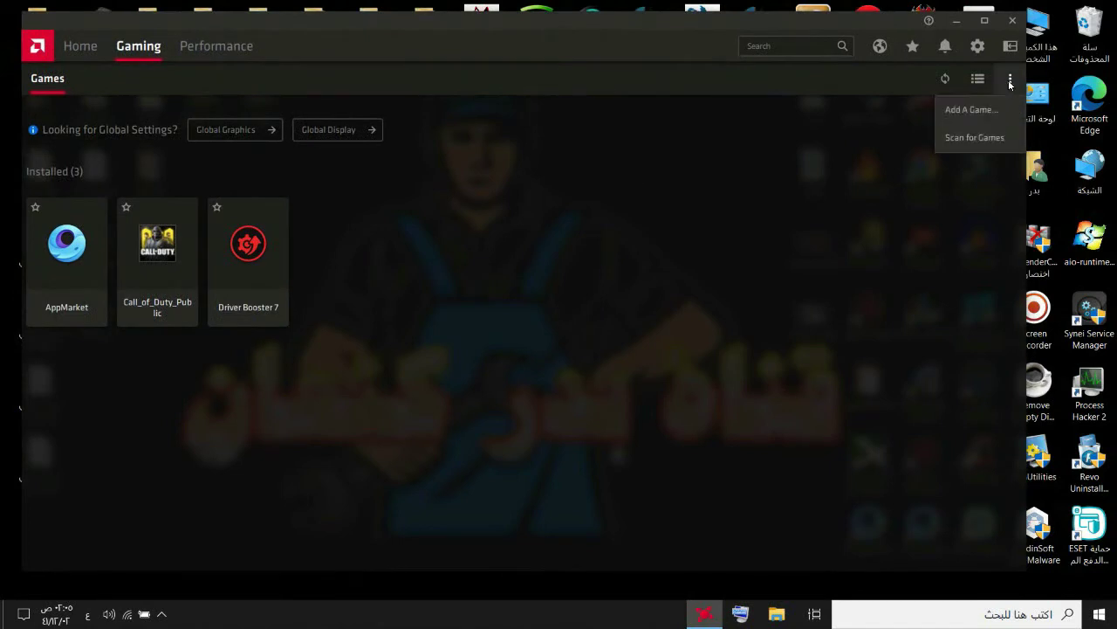
{"action": "left_click", "coordinate": [969, 111]}
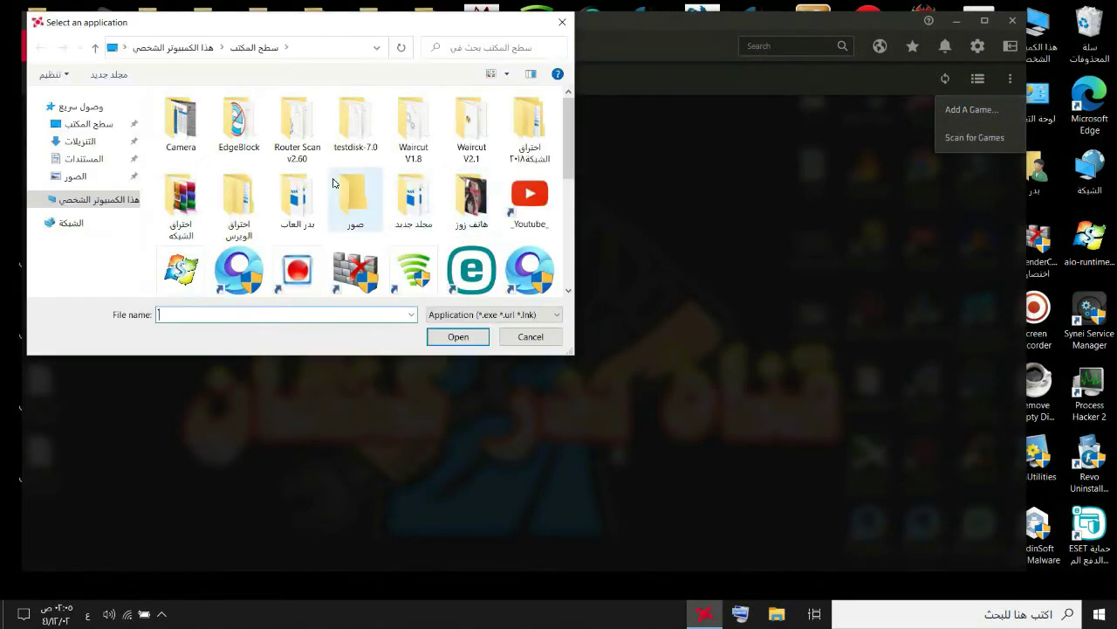
{"action": "scroll", "coordinate": [281, 200], "scroll_direction": "down", "scroll_amount": 1}
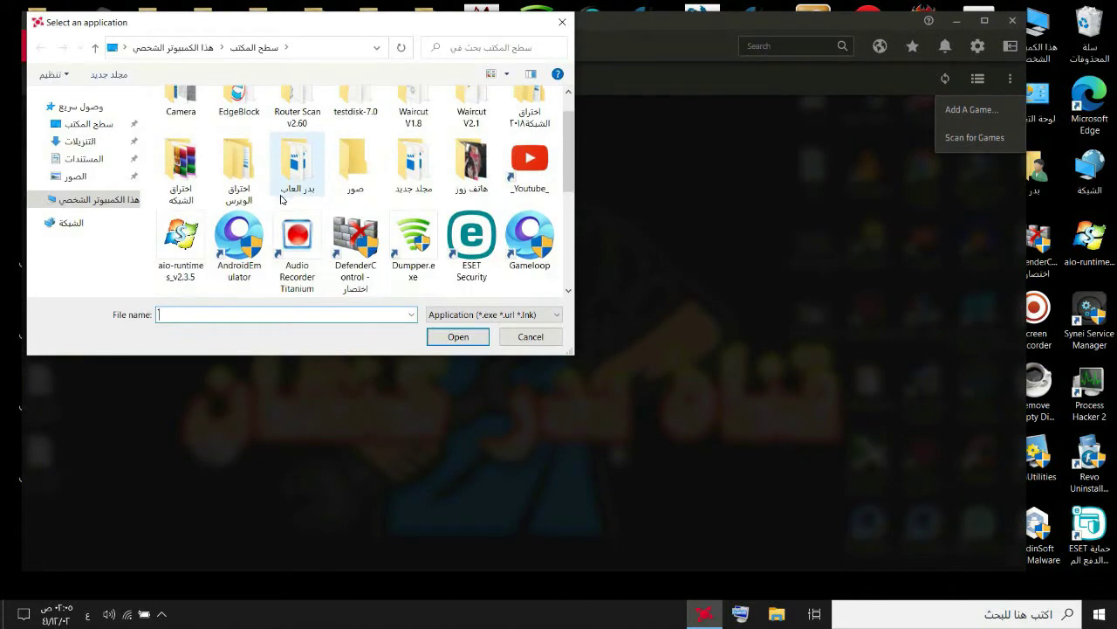
{"action": "left_click", "coordinate": [248, 252]}
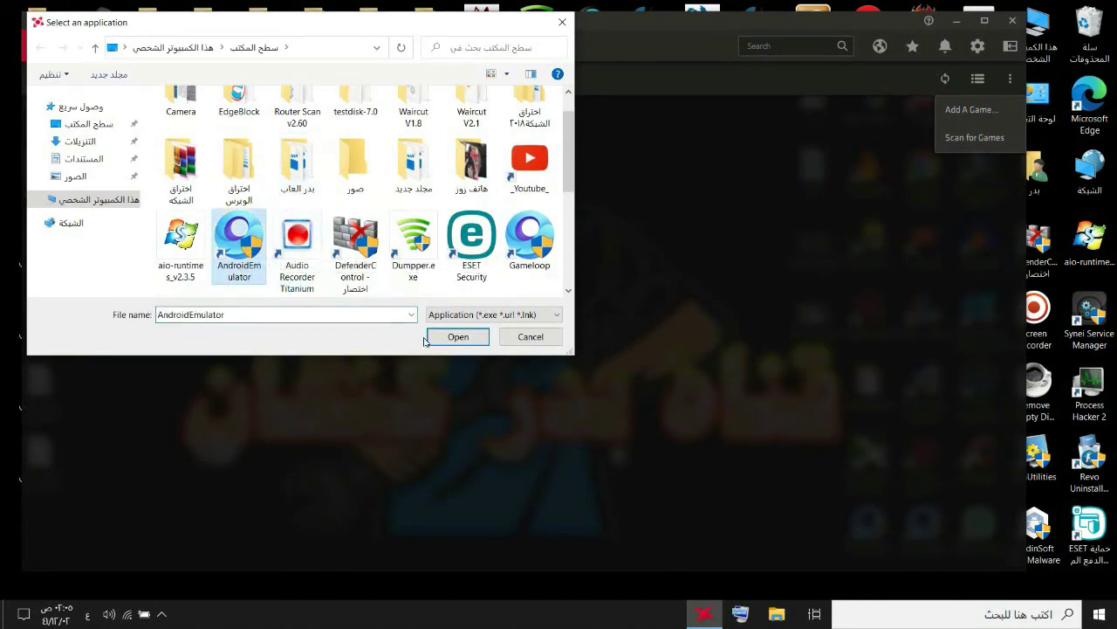
{"action": "left_click", "coordinate": [457, 336]}
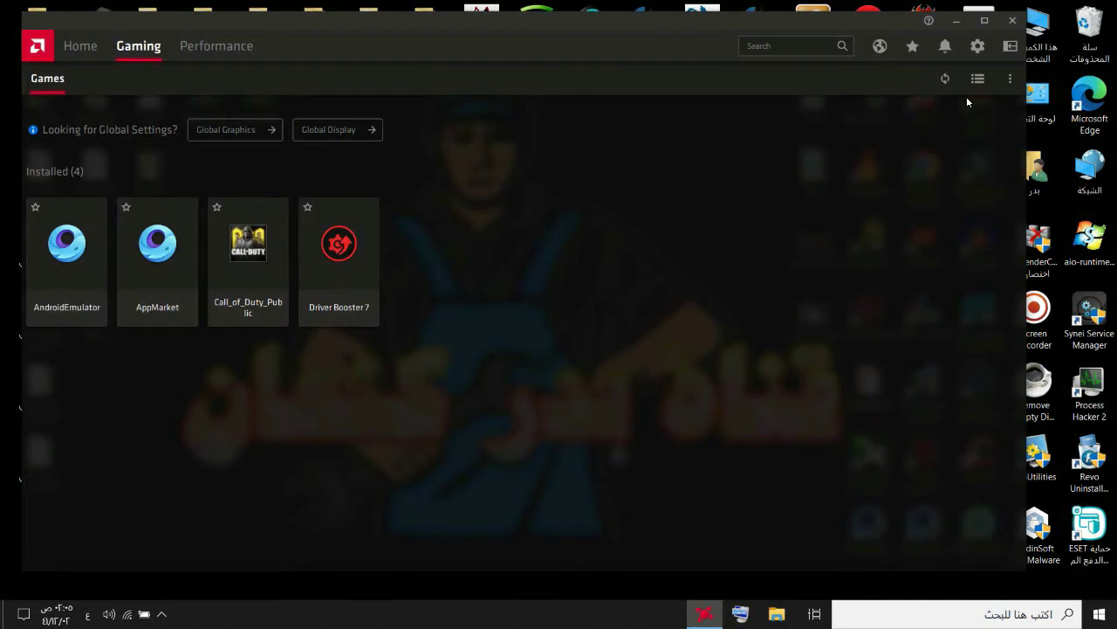
Add the Gameloop desktop shortcut to the installed games list and display the options available for its tile.
{"action": "left_click", "coordinate": [1009, 80]}
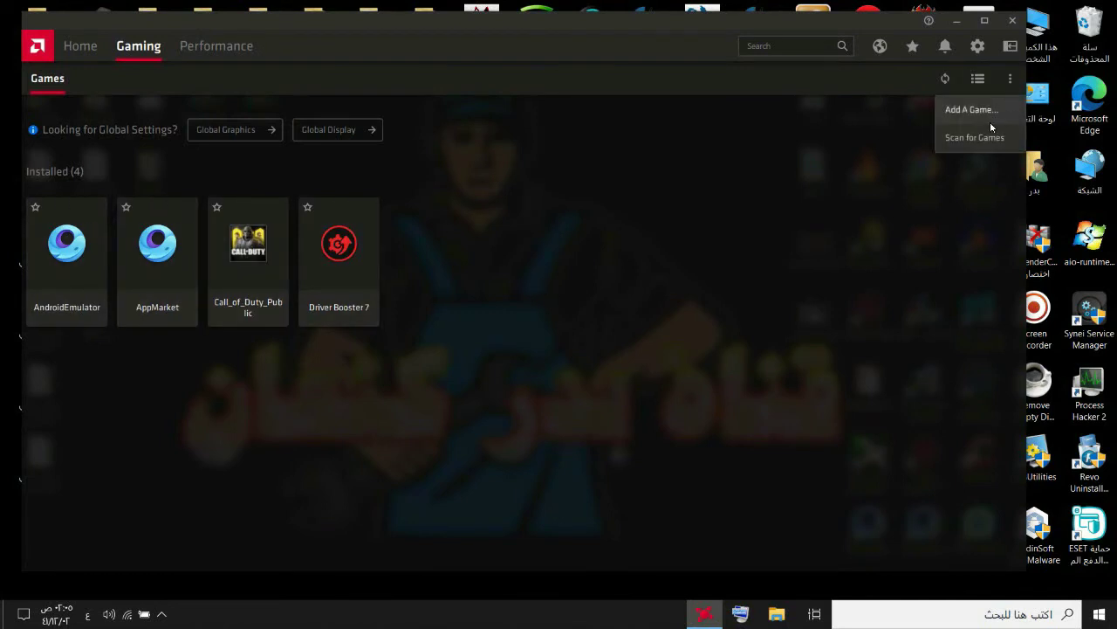
{"action": "left_click", "coordinate": [976, 111]}
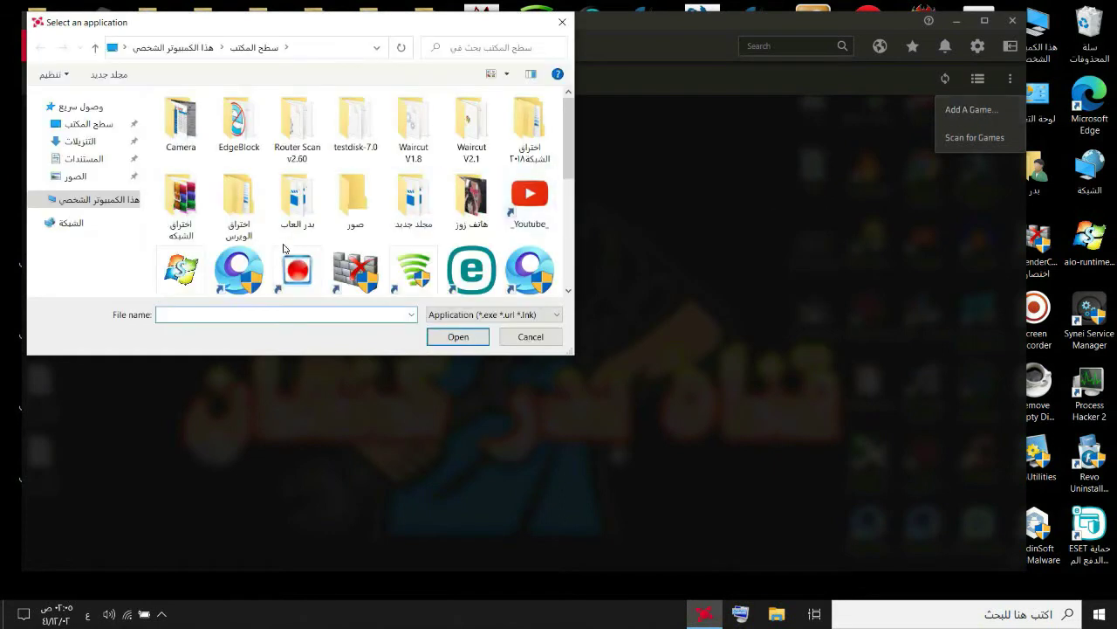
{"action": "scroll", "coordinate": [494, 213], "scroll_direction": "down", "scroll_amount": 3}
{"action": "left_click", "coordinate": [530, 140]}
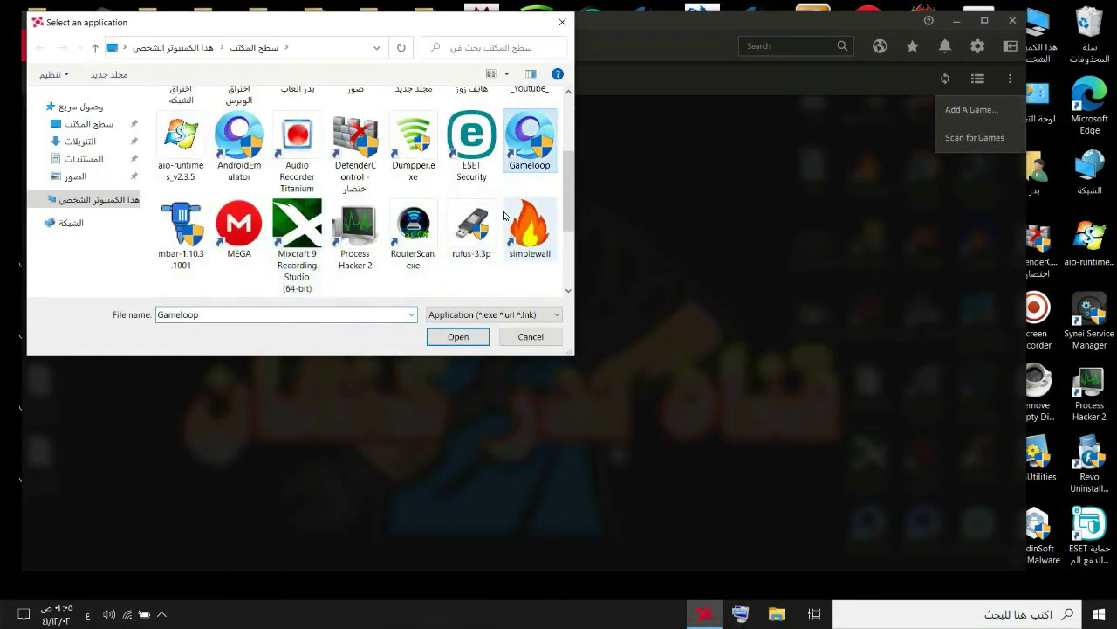
{"action": "left_click", "coordinate": [457, 338]}
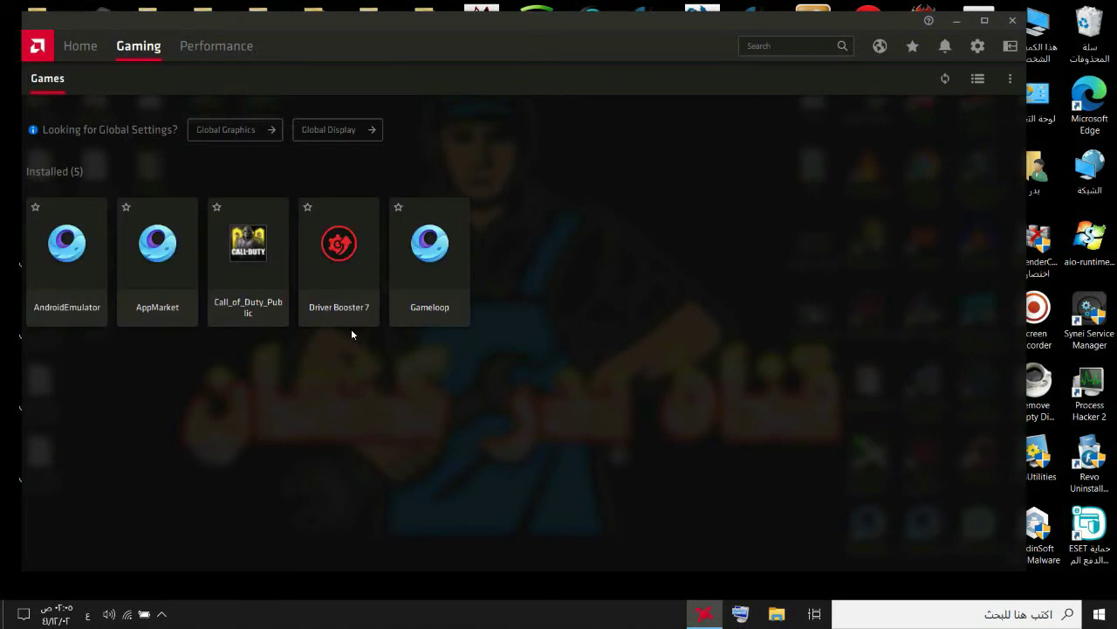
{"action": "mouse_move", "coordinate": [414, 26]}
{"action": "left_mouse_down"}
{"action": "mouse_move", "coordinate": [458, 31]}
{"action": "mouse_move", "coordinate": [435, 27]}
{"action": "left_mouse_up"}
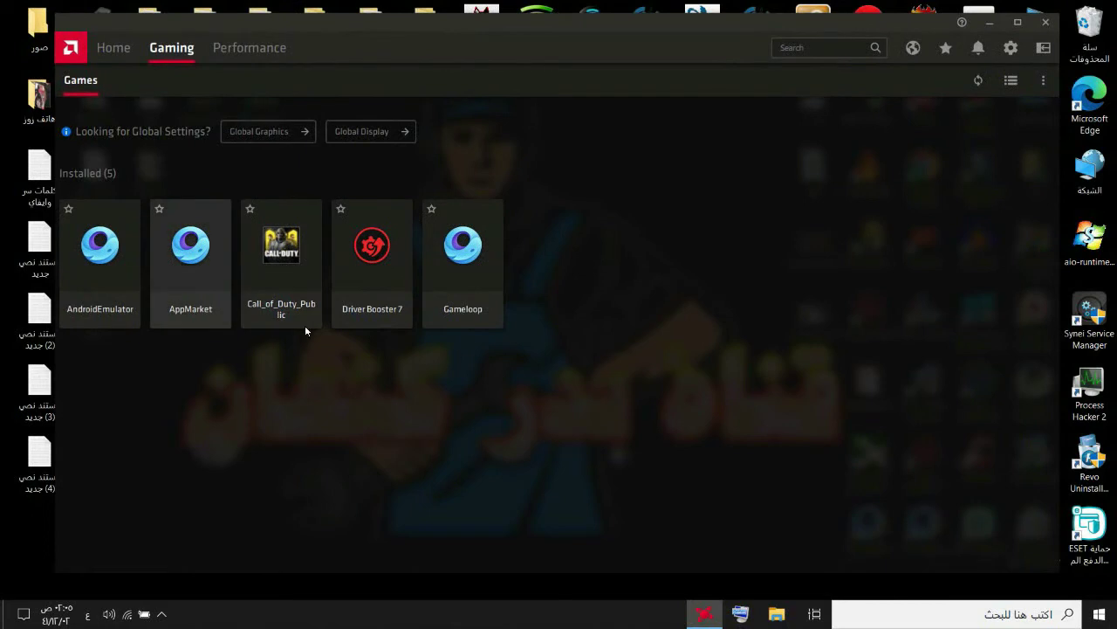
{"action": "right_click", "coordinate": [478, 290]}
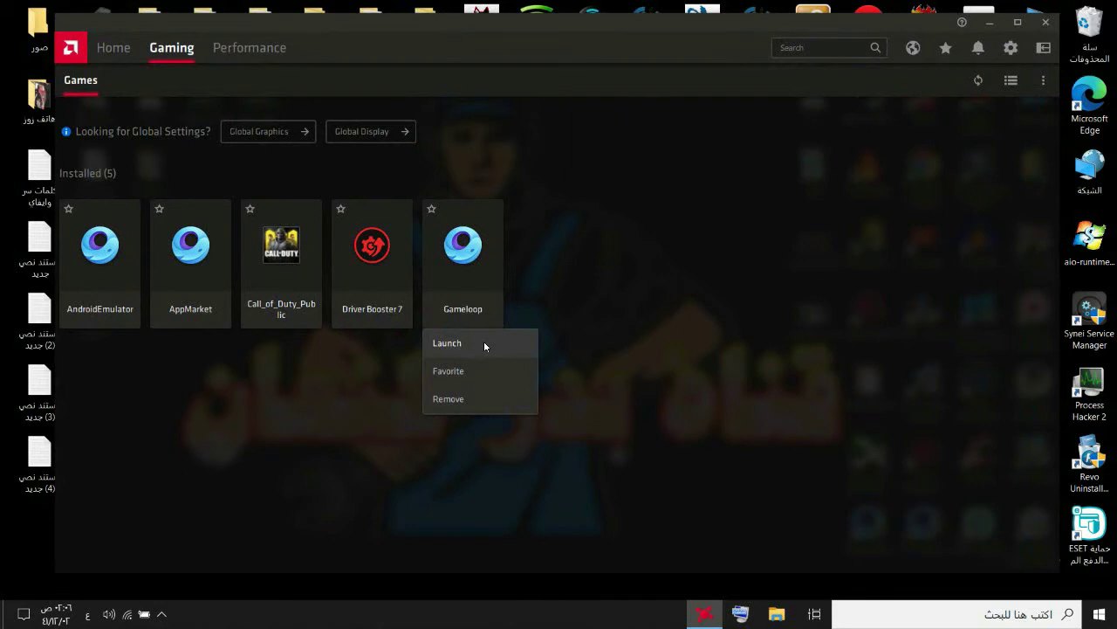
Turn on the metrics overlay for the performance metrics, and switch the window to the compact sidebar layout and back.
{"action": "left_click", "coordinate": [259, 48]}
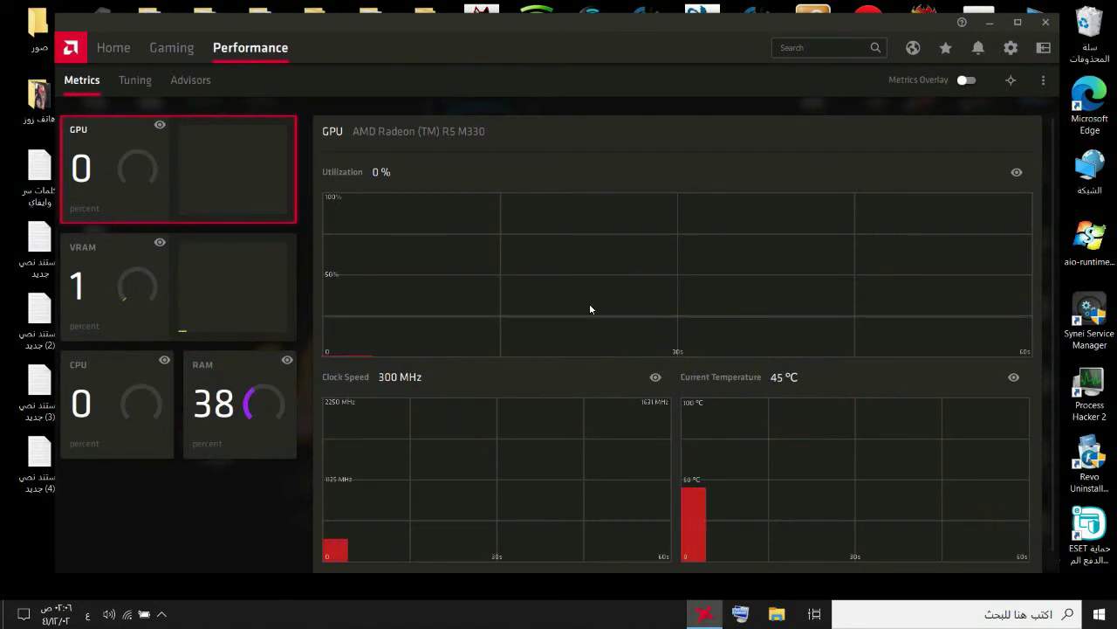
{"action": "left_click", "coordinate": [967, 80]}
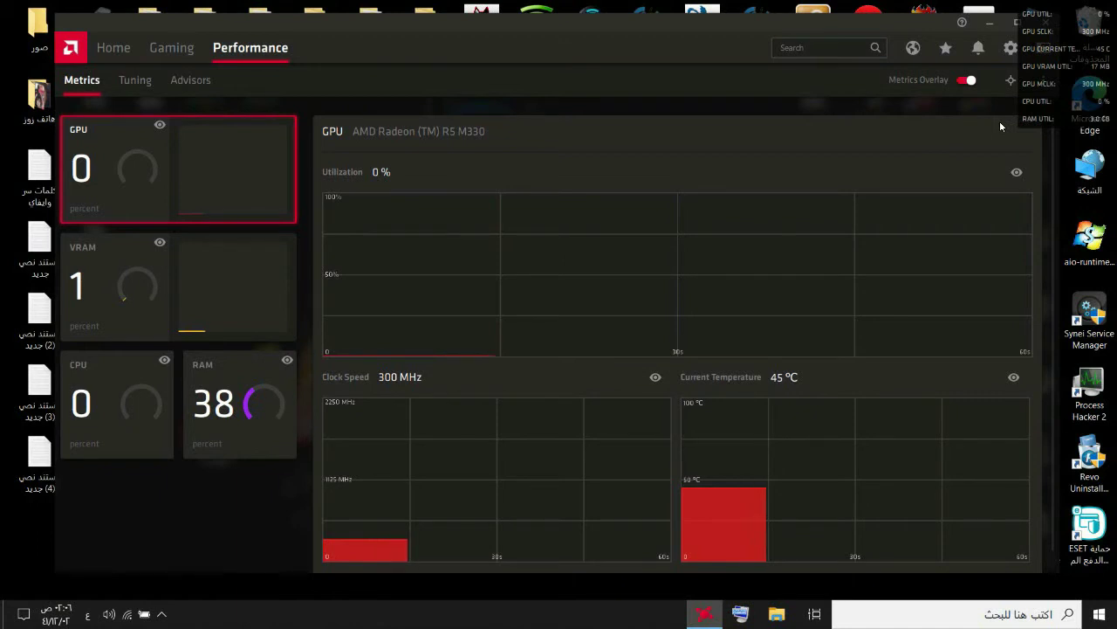
{"action": "left_click_drag", "start_coordinate": [906, 24], "coordinate": [766, 29]}
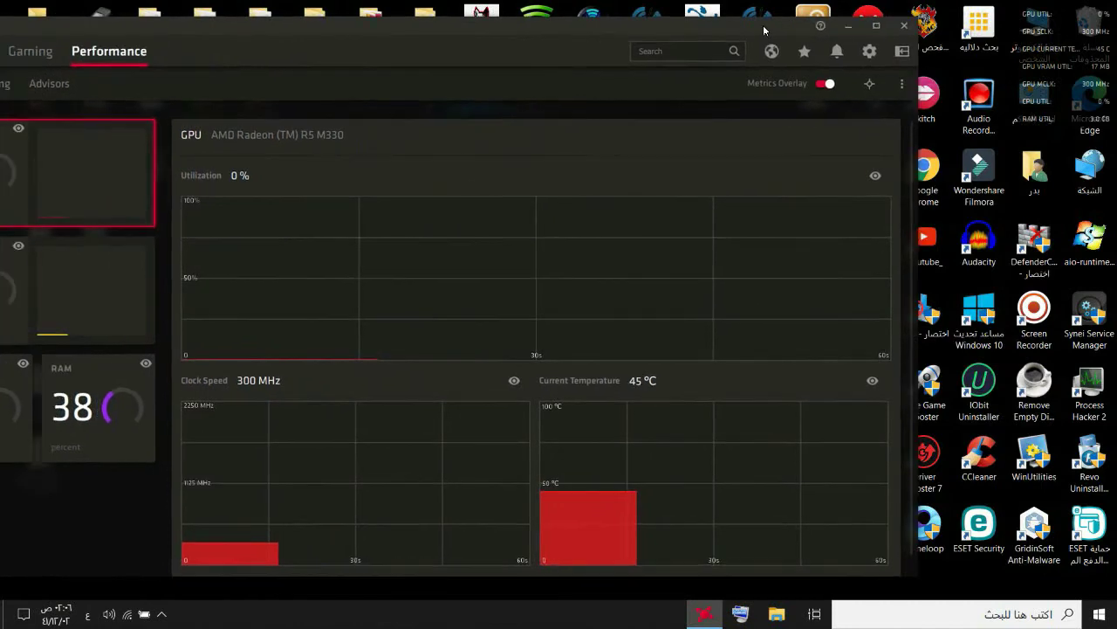
{"action": "left_click", "coordinate": [902, 51]}
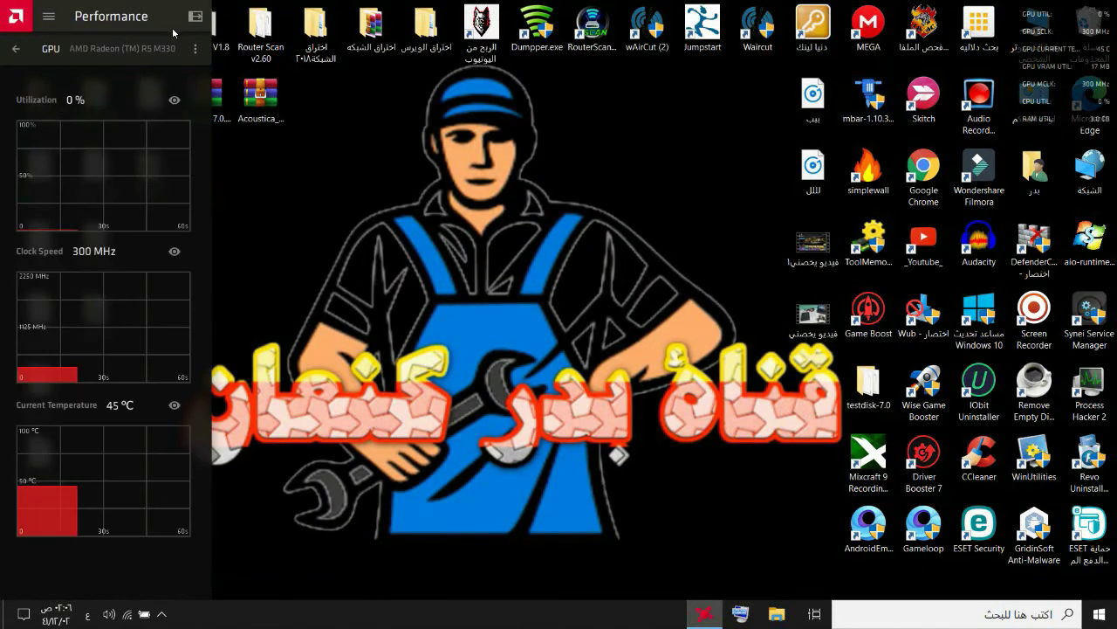
{"action": "left_click", "coordinate": [193, 19]}
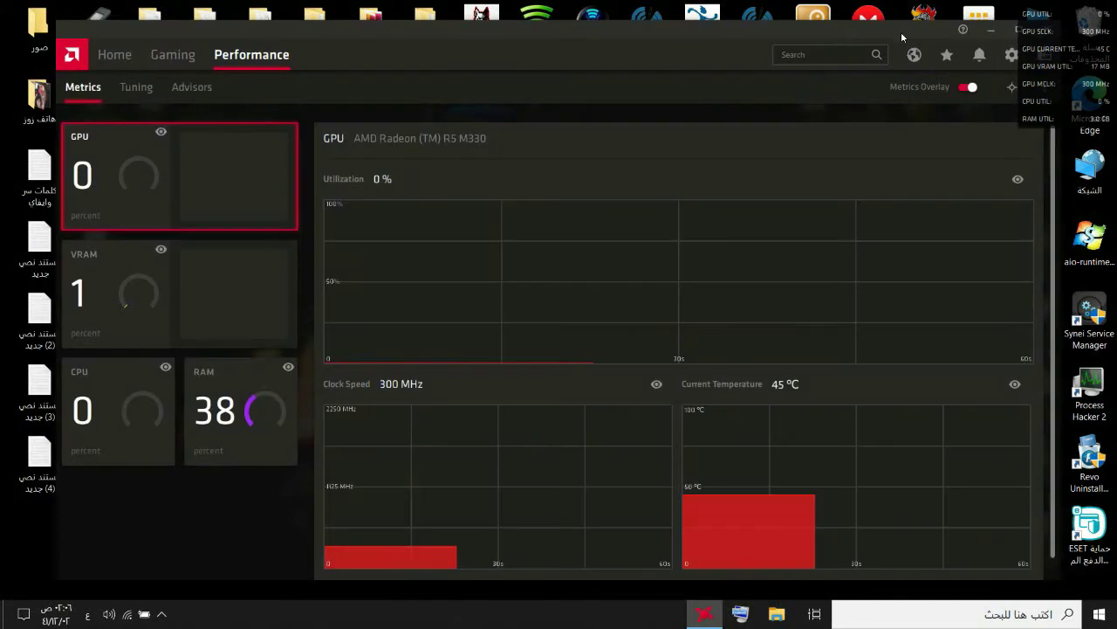
Show the additional metrics options and turn off the metrics overlay.
{"action": "left_click_drag", "start_coordinate": [901, 28], "coordinate": [795, 34]}
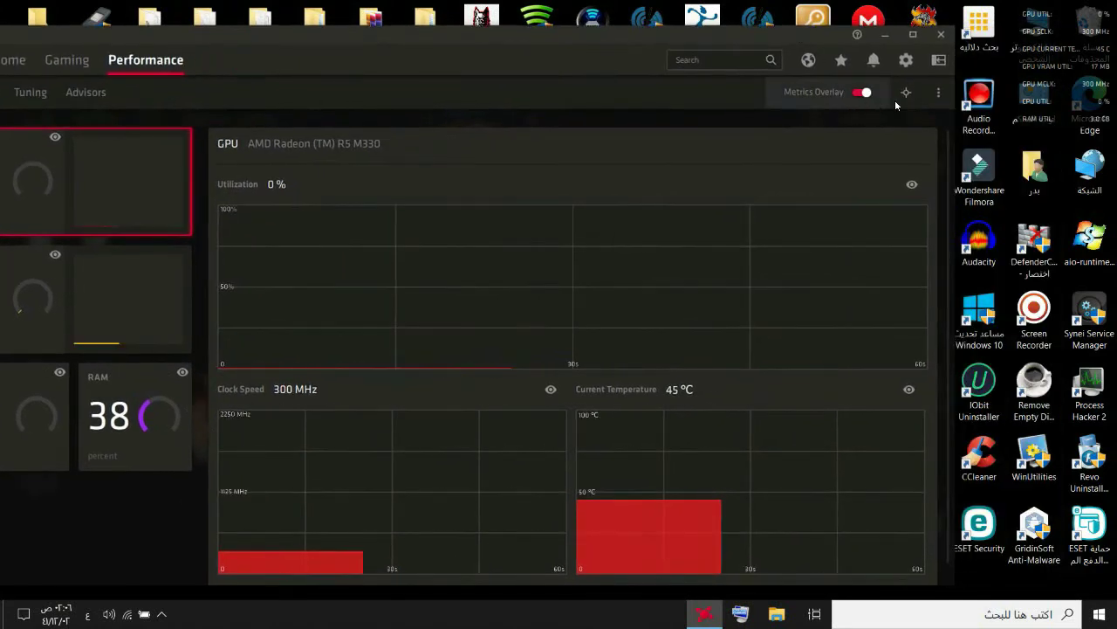
{"action": "left_click", "coordinate": [938, 94]}
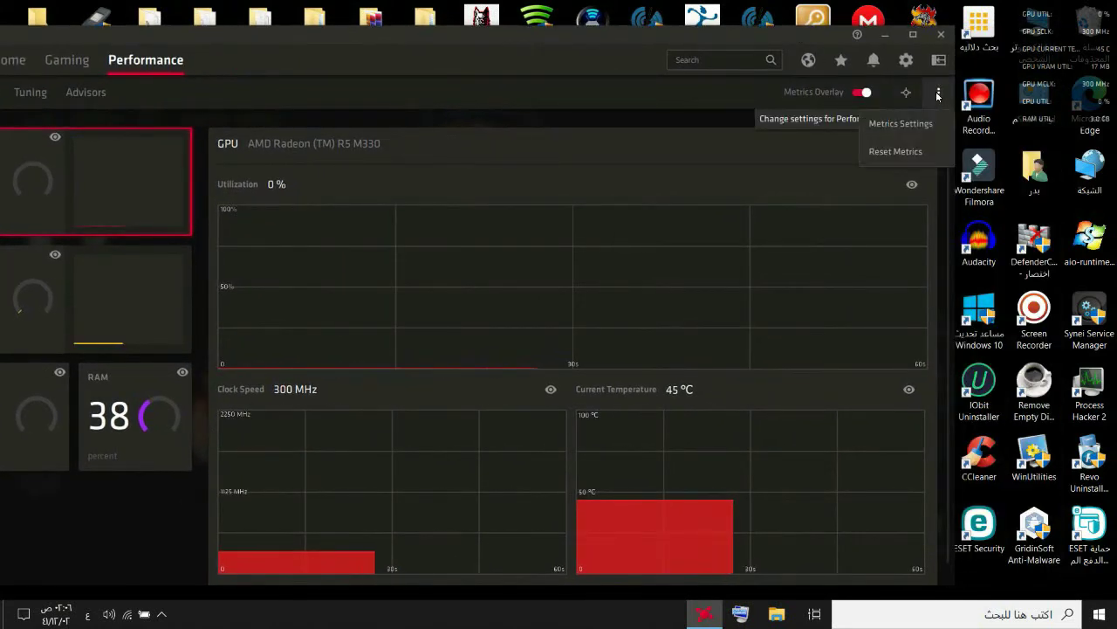
{"action": "left_click", "coordinate": [862, 92]}
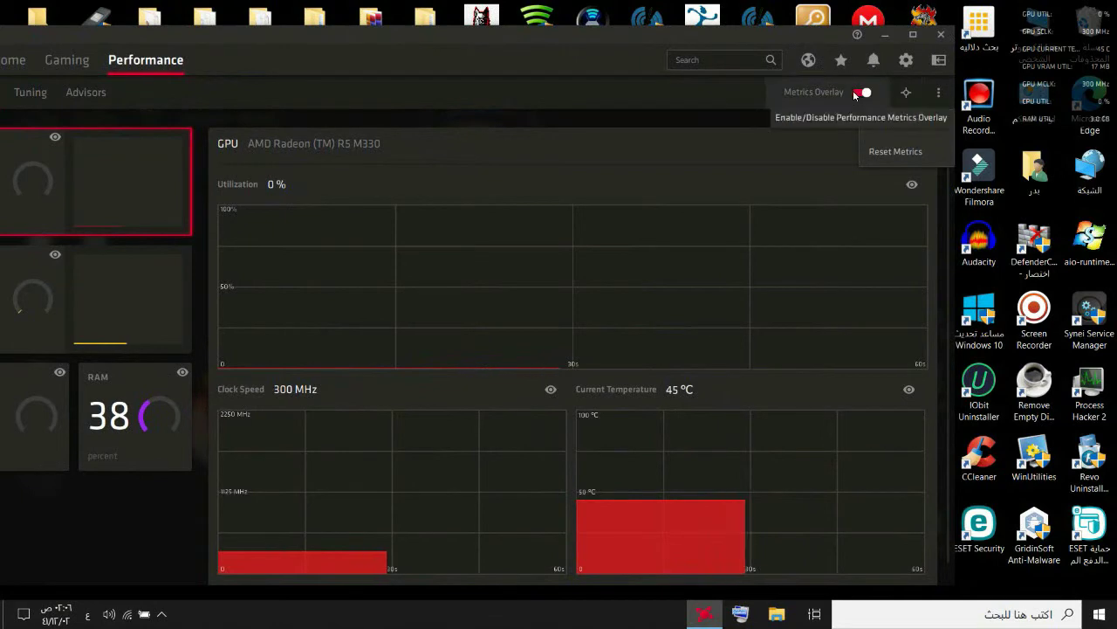
{"action": "left_click_drag", "start_coordinate": [559, 31], "coordinate": [632, 14]}
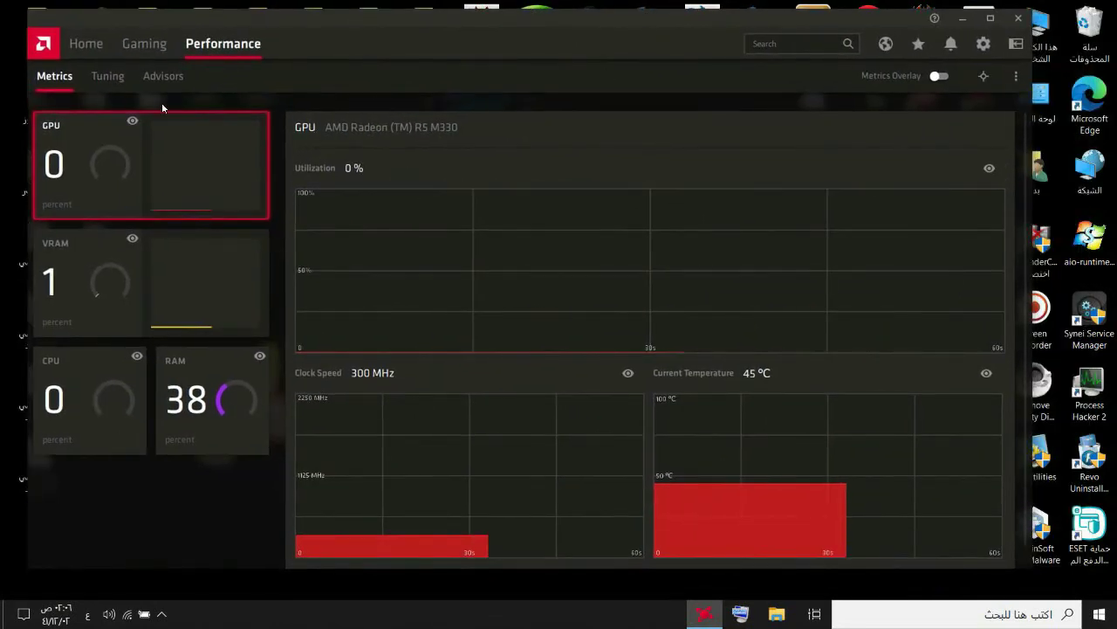
Examine the performance Tuning licence agreement and the Advisors profiles, and close the Radeon Software window.
{"action": "left_click", "coordinate": [109, 78]}
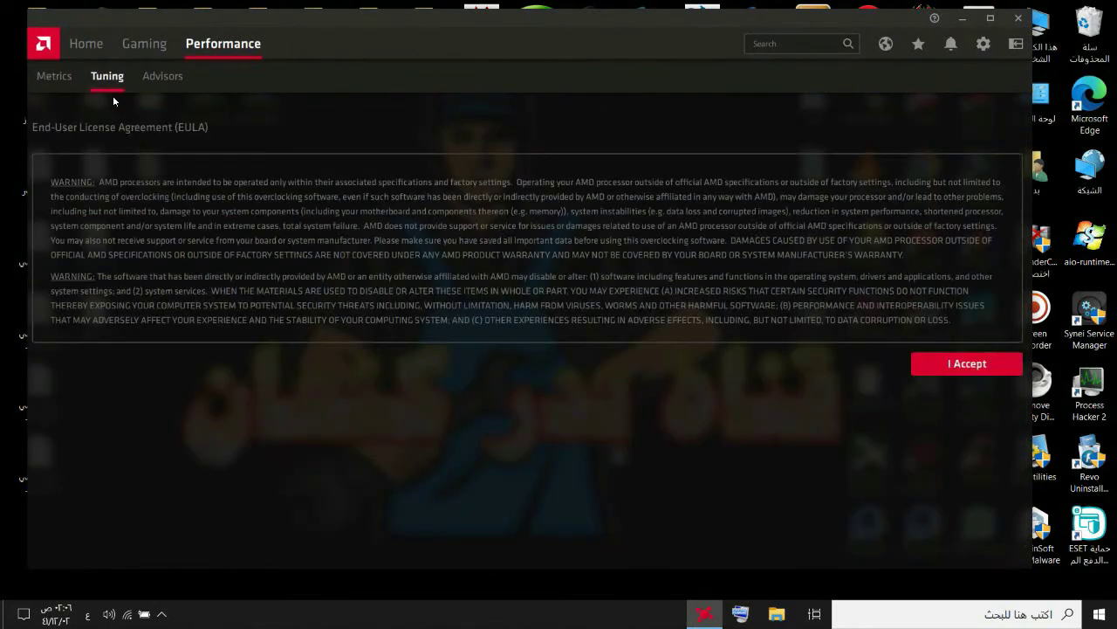
{"action": "left_click", "coordinate": [158, 75]}
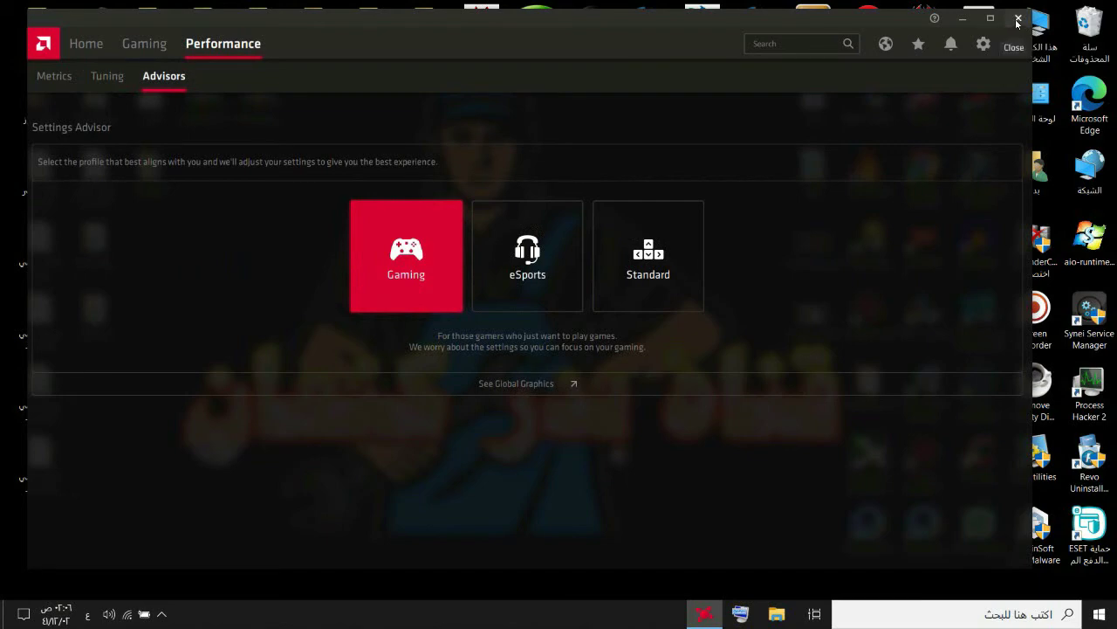
{"action": "left_click", "coordinate": [1018, 19]}
{"action": "right_click", "coordinate": [421, 121]}
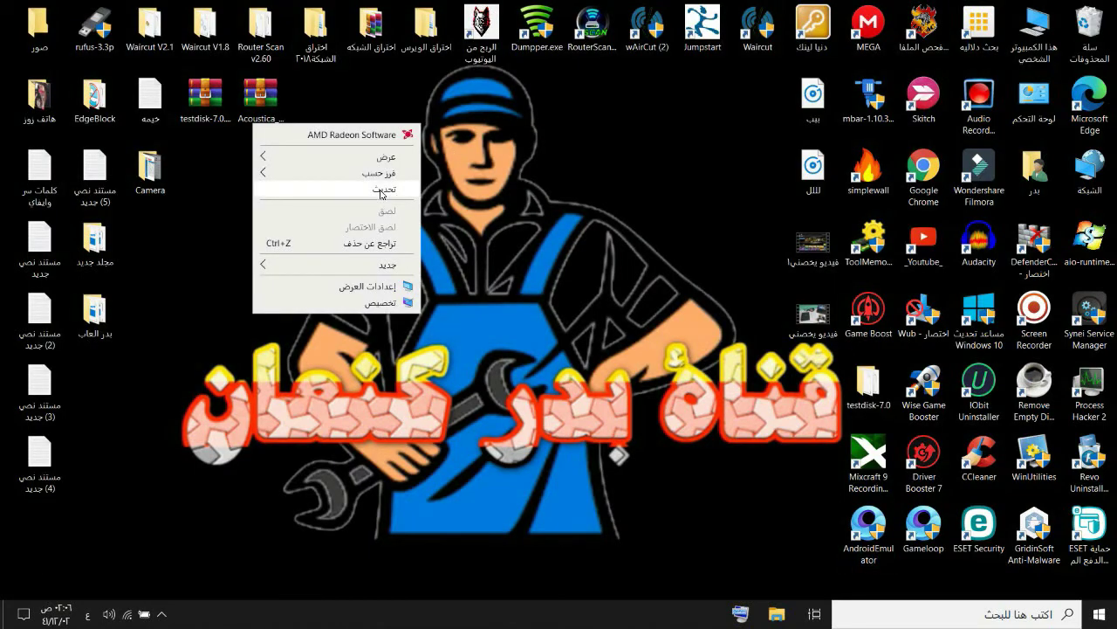
{"action": "left_click", "coordinate": [382, 194]}
{"action": "right_click", "coordinate": [500, 135]}
{"action": "left_click", "coordinate": [472, 200]}
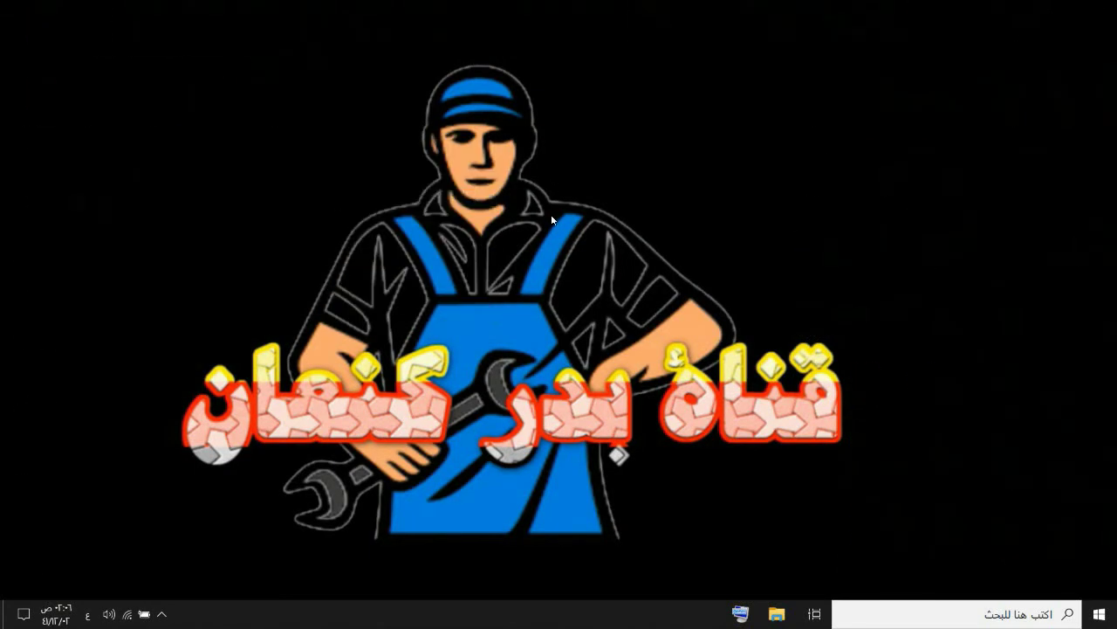
Open the Windows display settings from the desktop and go to the graphics settings page.
{"action": "right_click", "coordinate": [638, 128]}
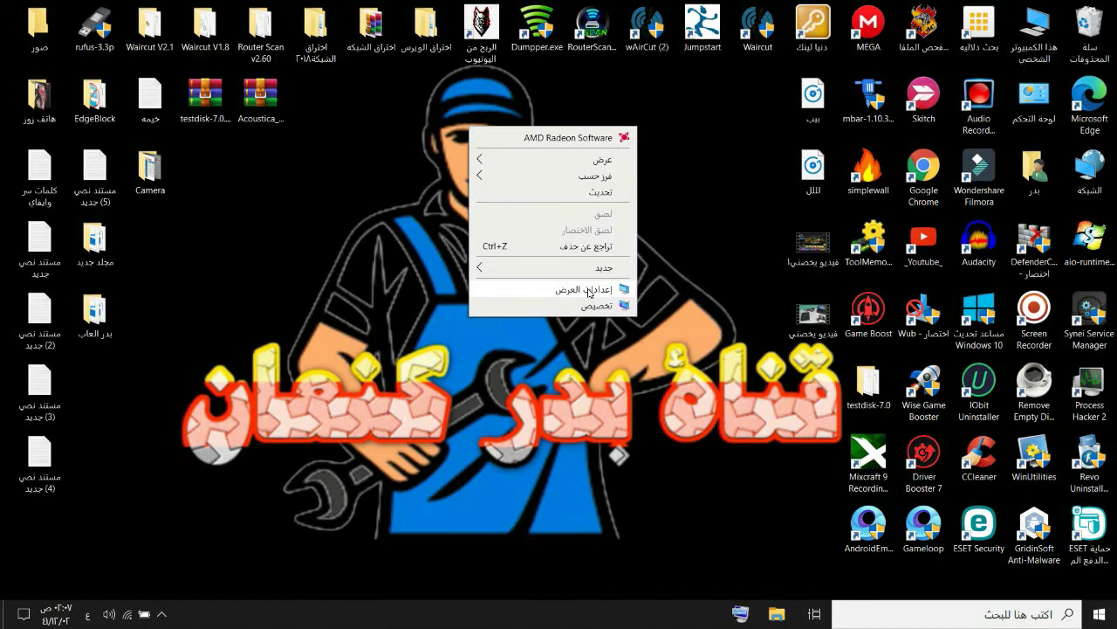
{"action": "left_click", "coordinate": [588, 290]}
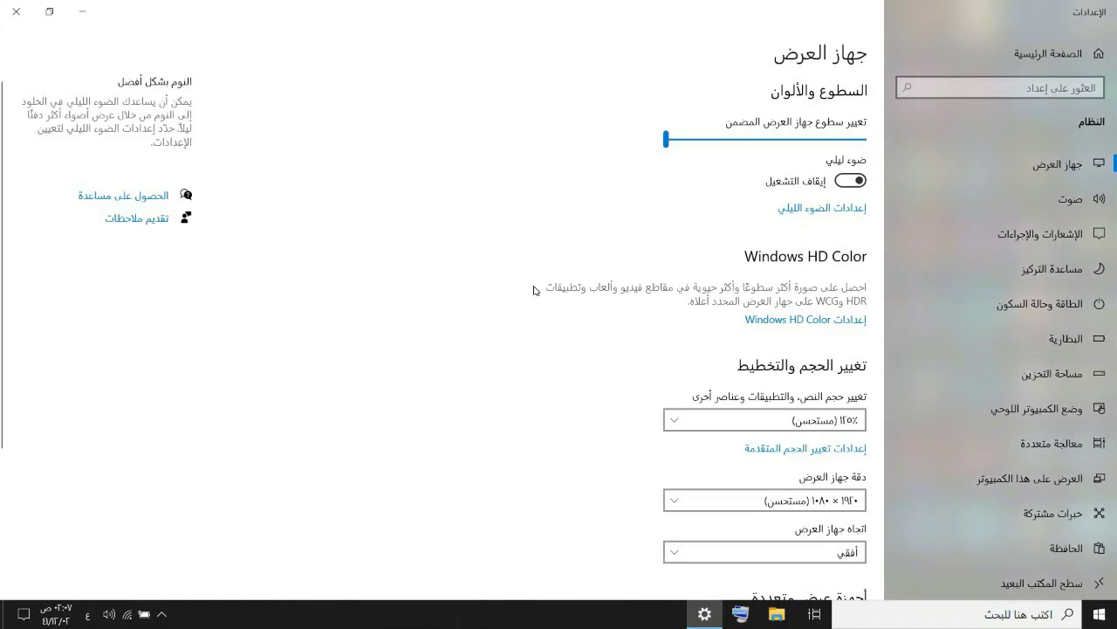
{"action": "scroll", "coordinate": [581, 383], "scroll_direction": "down", "scroll_amount": 3}
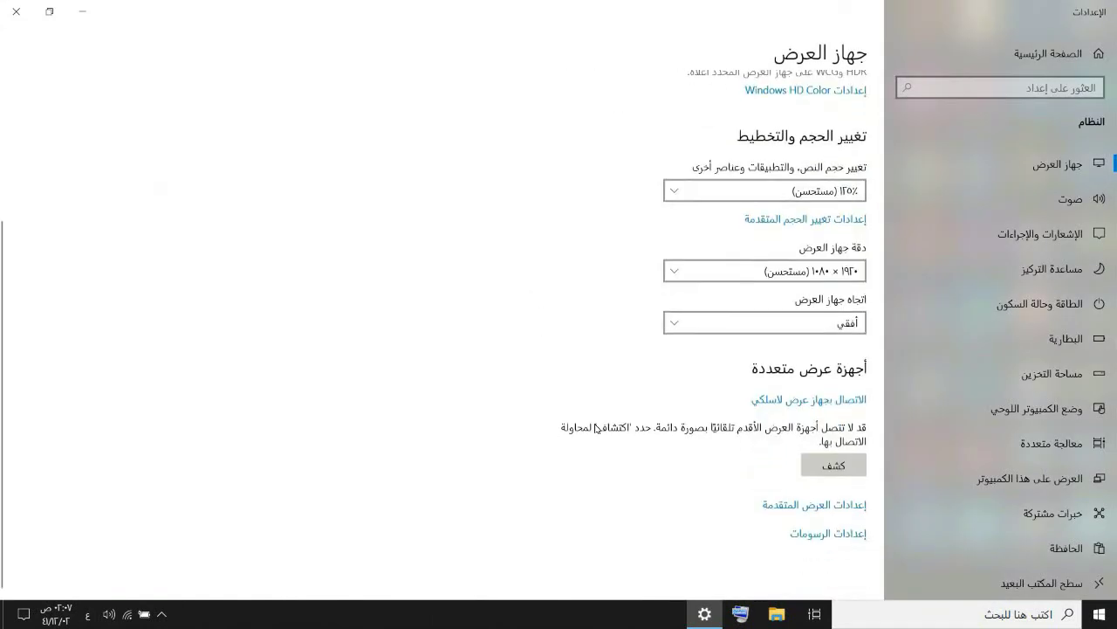
{"action": "left_click", "coordinate": [831, 536]}
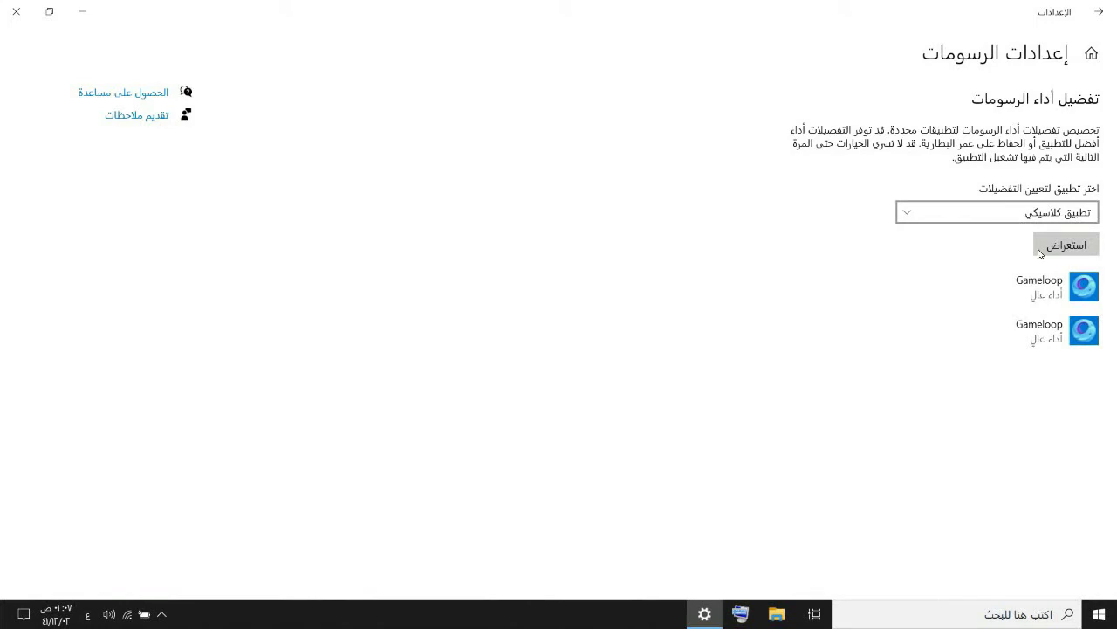
{"action": "left_click", "coordinate": [929, 217]}
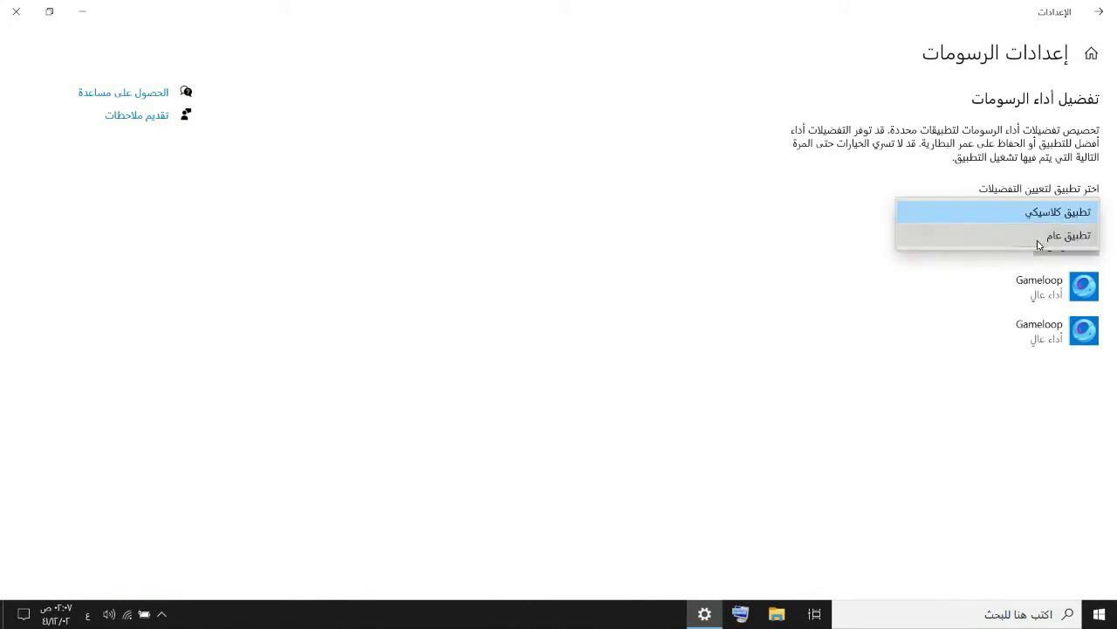
{"action": "left_click", "coordinate": [976, 213]}
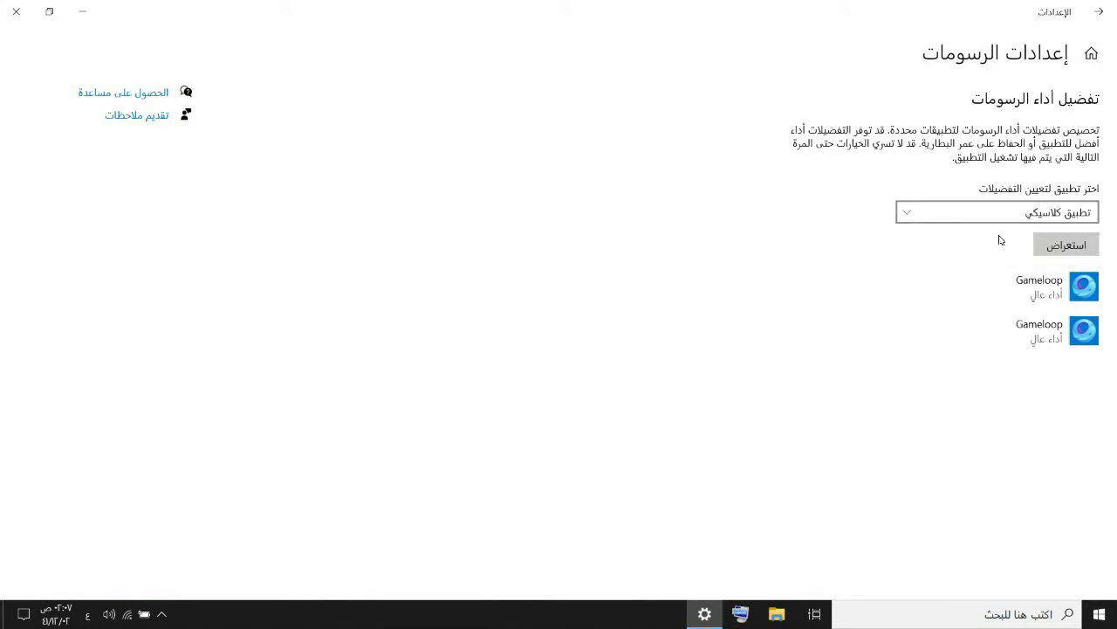
{"action": "left_click", "coordinate": [1062, 245]}
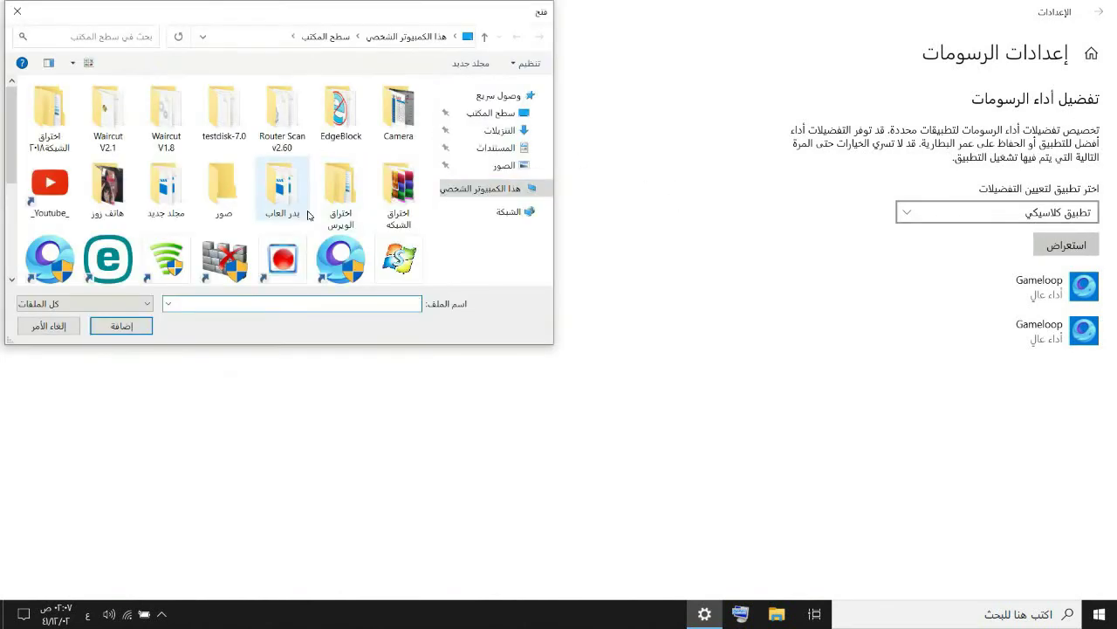
{"action": "scroll", "coordinate": [308, 215], "scroll_direction": "down", "scroll_amount": 1}
{"action": "scroll", "coordinate": [307, 215], "scroll_direction": "down", "scroll_amount": 3}
{"action": "scroll", "coordinate": [307, 215], "scroll_direction": "up", "scroll_amount": 2}
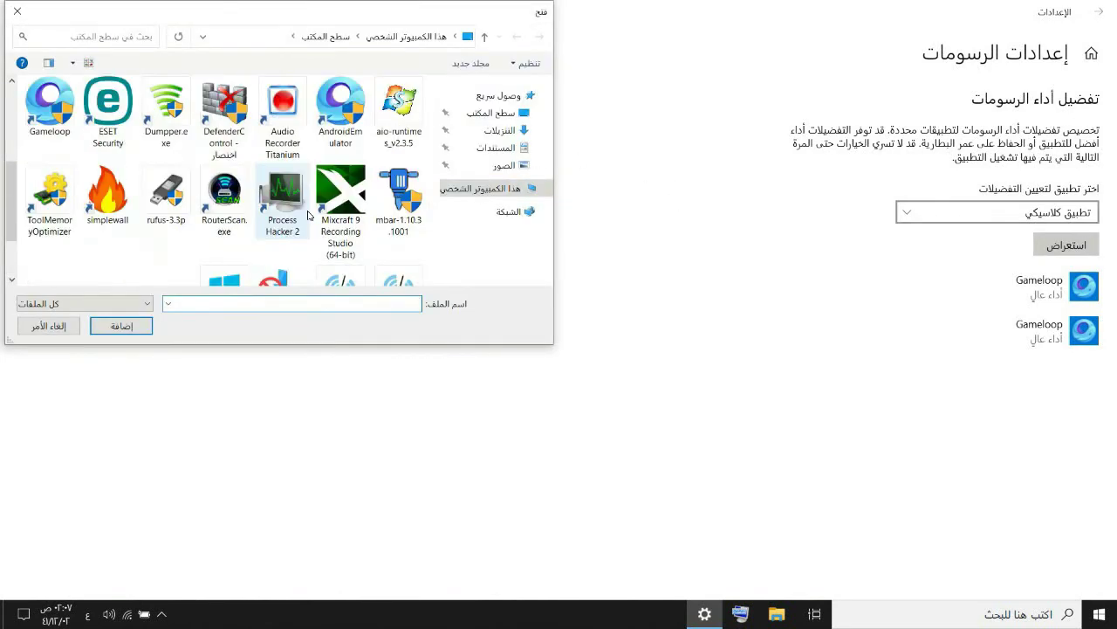
{"action": "scroll", "coordinate": [307, 215], "scroll_direction": "up", "scroll_amount": 2}
{"action": "scroll", "coordinate": [308, 218], "scroll_direction": "down", "scroll_amount": 2}
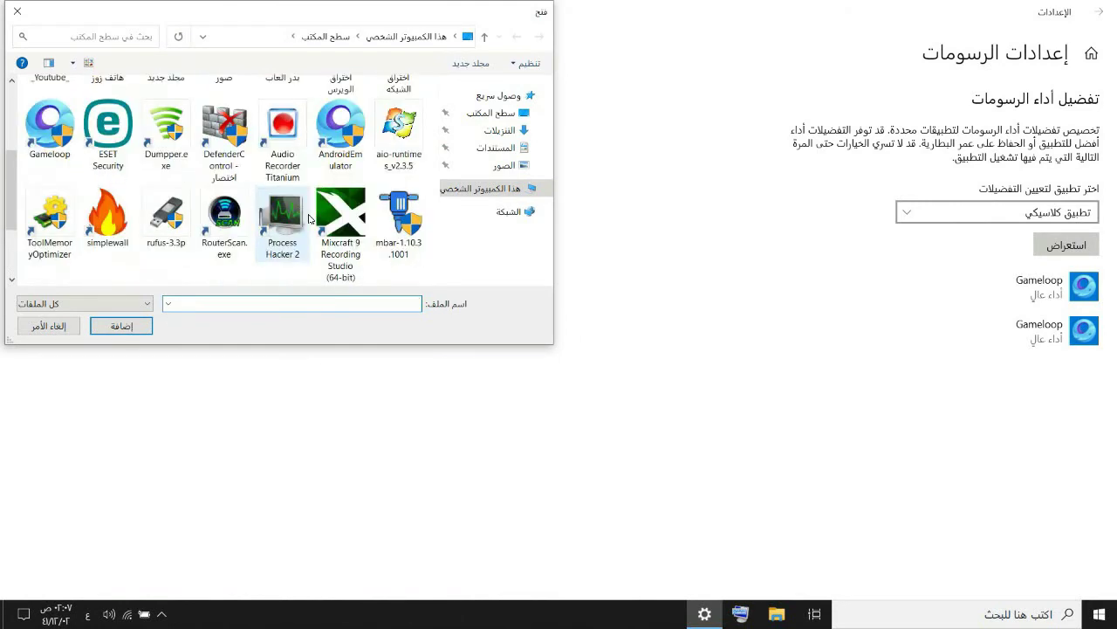
{"action": "scroll", "coordinate": [308, 218], "scroll_direction": "up", "scroll_amount": 2}
{"action": "scroll", "coordinate": [308, 218], "scroll_direction": "down", "scroll_amount": 3}
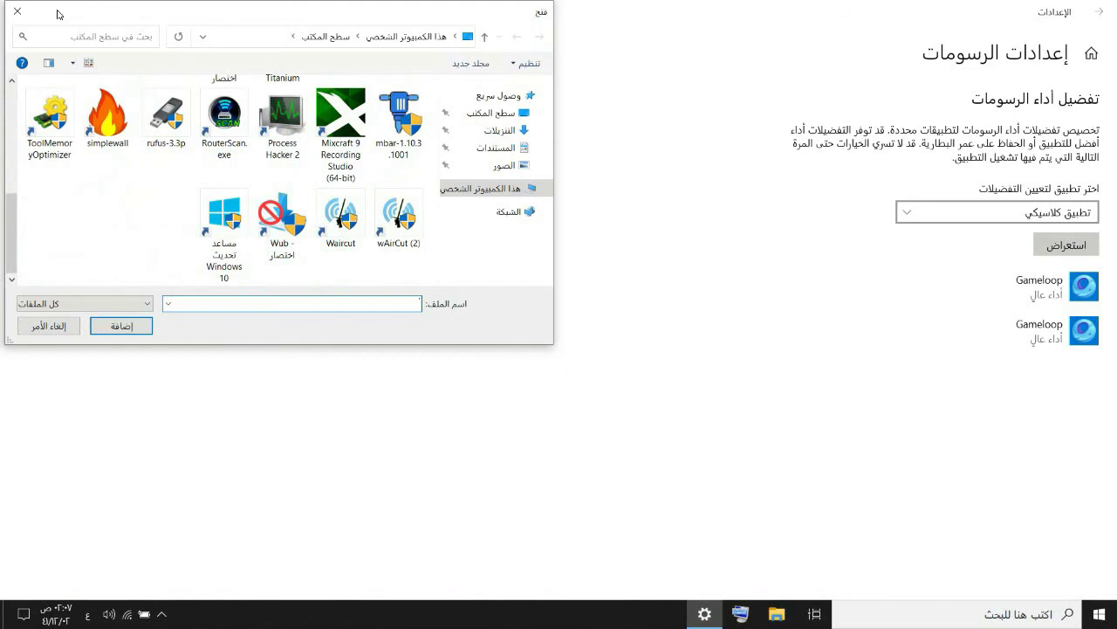
{"action": "left_click", "coordinate": [17, 11]}
Set the graphics preference of the Gameloop entry for AndroidEmulator.exe to the system default, save it, and close the Settings window.
{"action": "left_click", "coordinate": [1090, 290]}
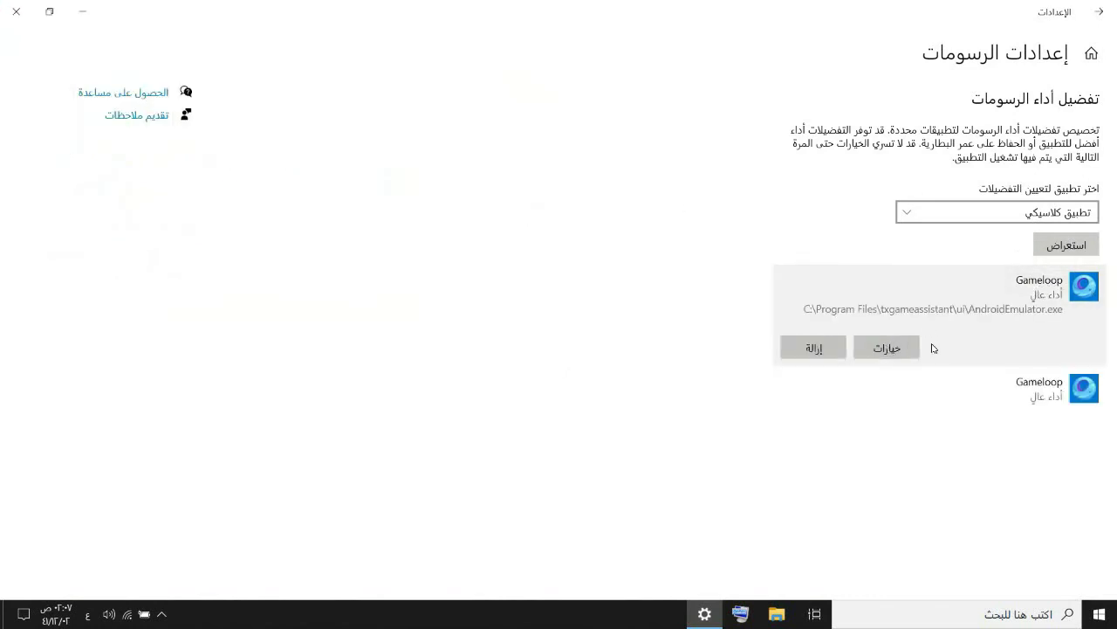
{"action": "left_click", "coordinate": [882, 351]}
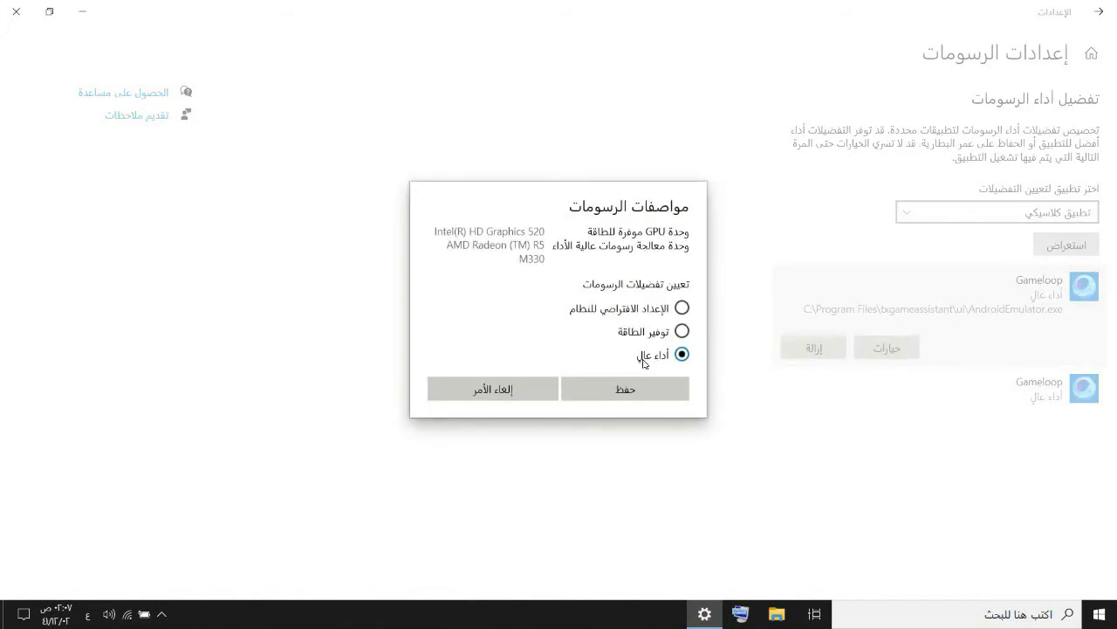
{"action": "left_click", "coordinate": [623, 392]}
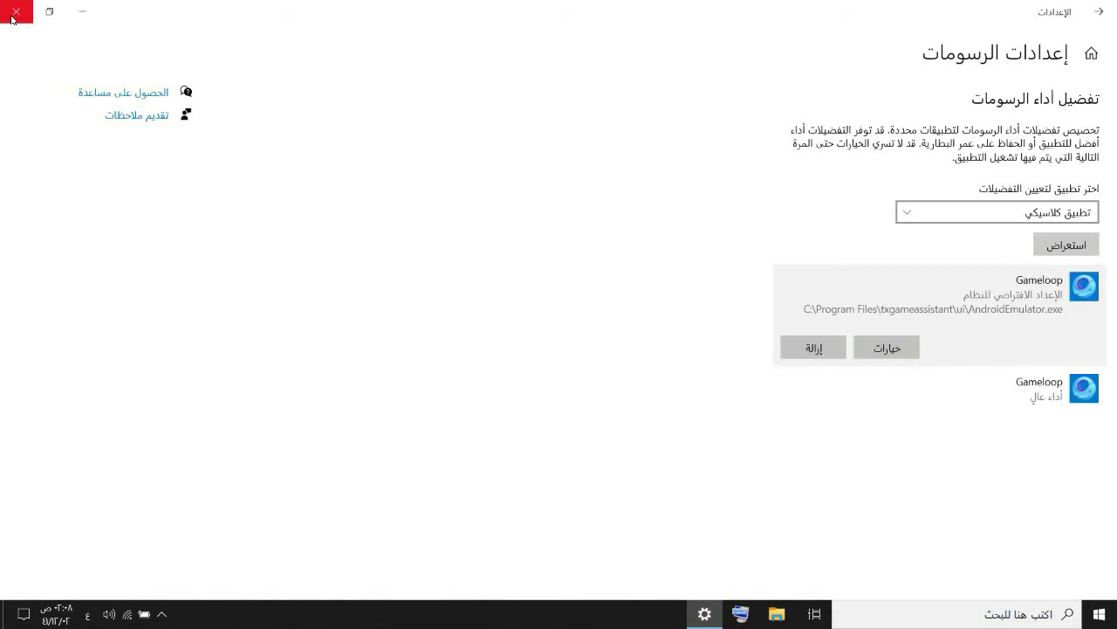
{"action": "left_click", "coordinate": [14, 14]}
{"action": "right_click", "coordinate": [525, 135]}
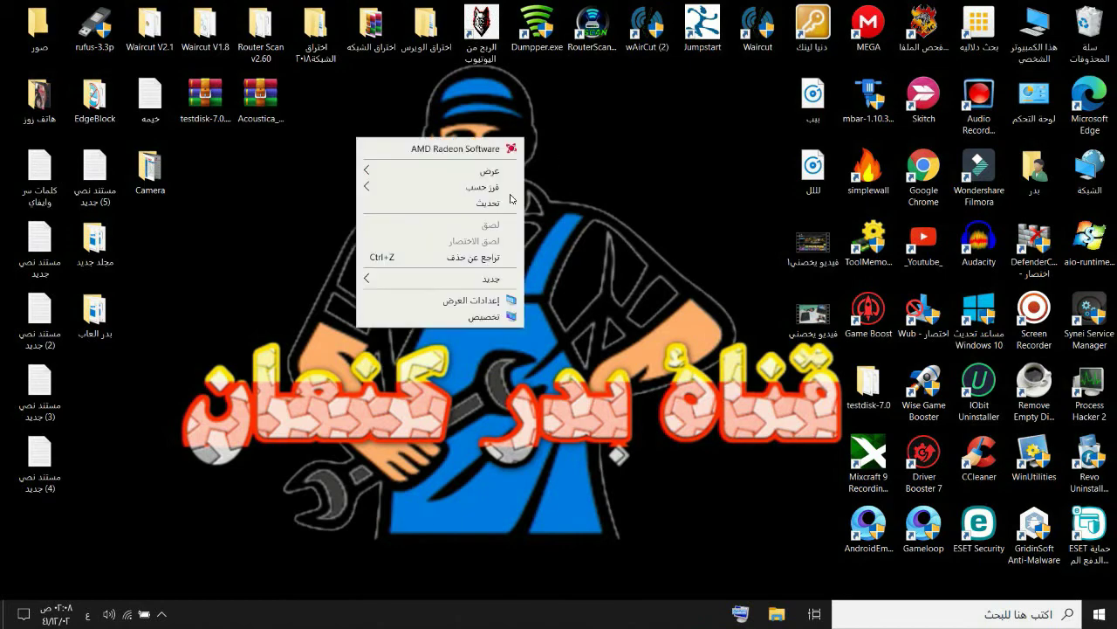
{"action": "left_click", "coordinate": [482, 203]}
{"action": "right_click", "coordinate": [485, 131]}
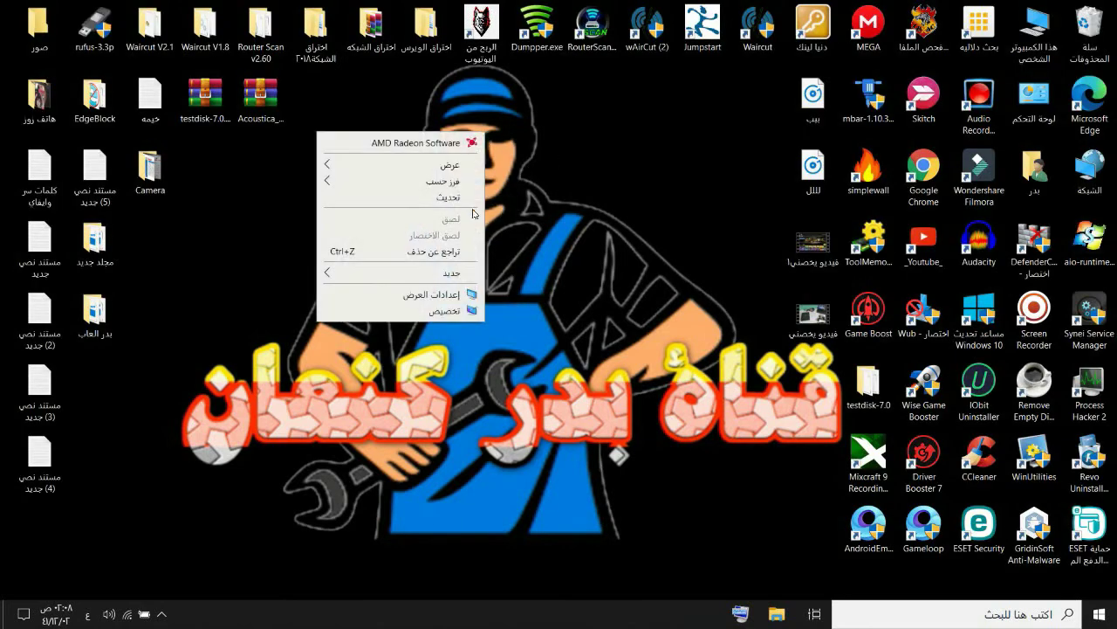
{"action": "left_click", "coordinate": [447, 202]}
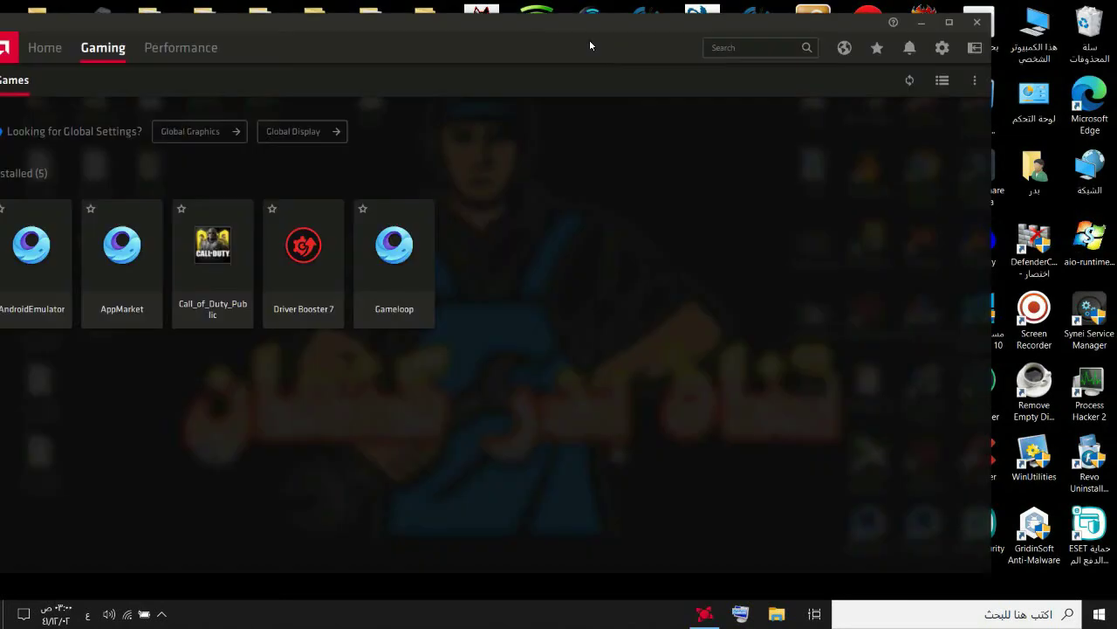
Launch Call_of_Duty_Public from the installed games list and close the Radeon Software window.
{"action": "left_click_drag", "start_coordinate": [522, 22], "coordinate": [610, 15]}
{"action": "right_click", "coordinate": [303, 252]}
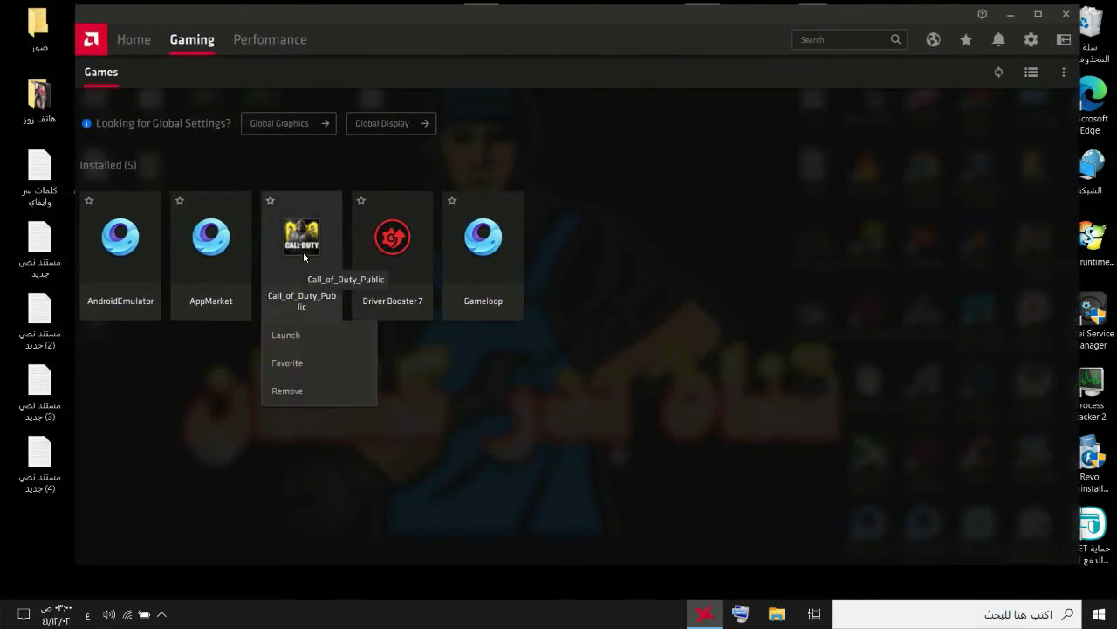
{"action": "left_click", "coordinate": [289, 340]}
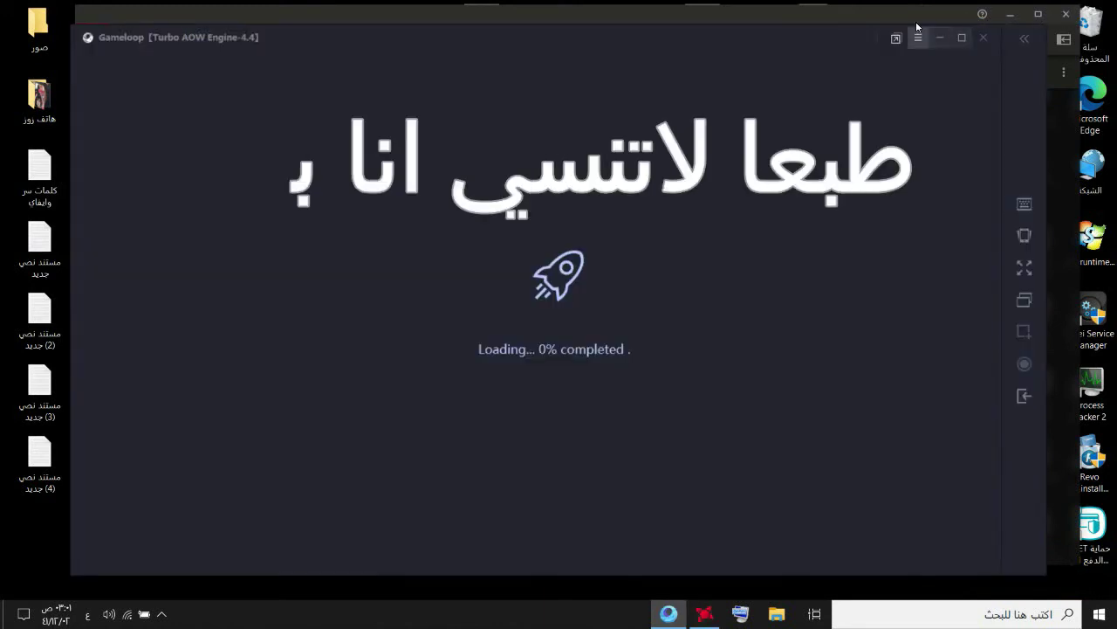
{"action": "left_click", "coordinate": [1065, 17]}
{"action": "left_click", "coordinate": [1066, 15]}
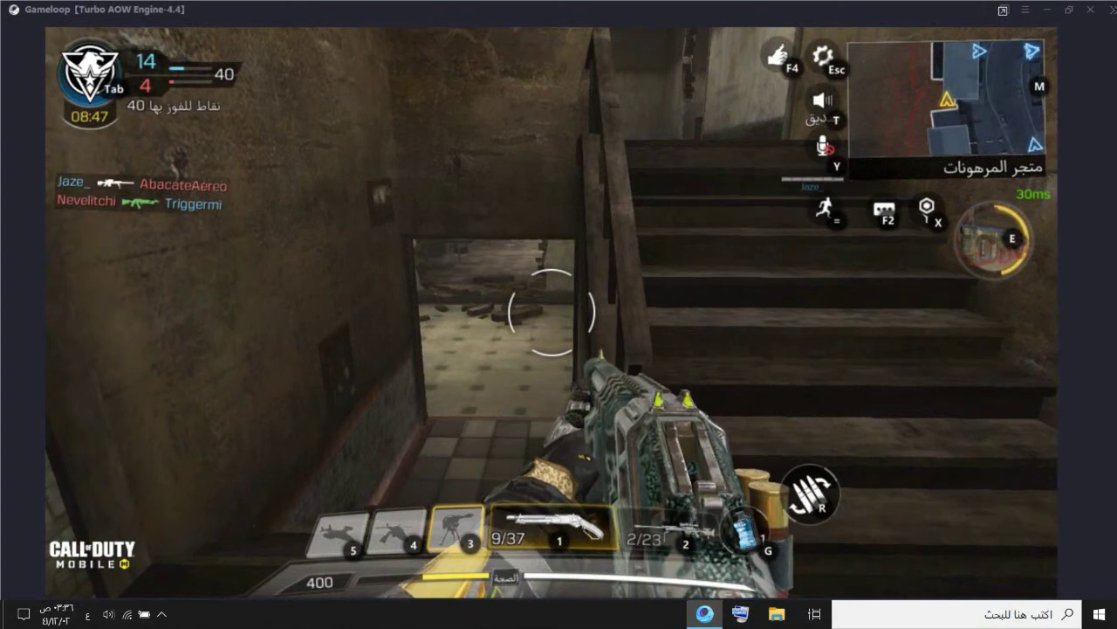
Switch to the sniper rifle, move to the office building's windows and shoot the enemies outside through the scope.
{"action": "key", "text": "2"}
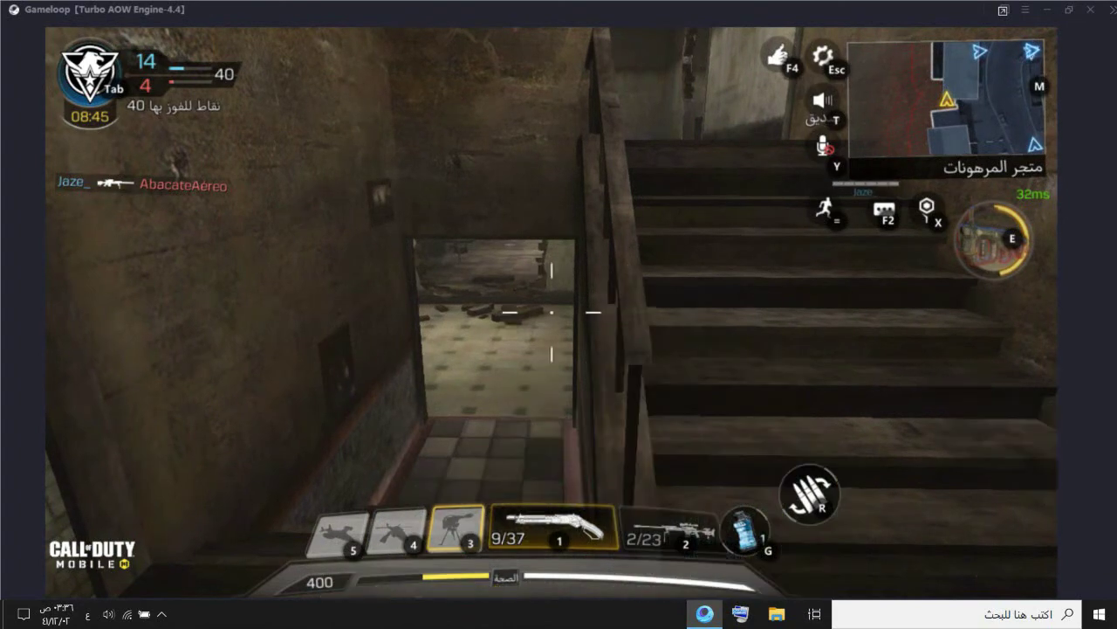
{"action": "key", "text": "w"}
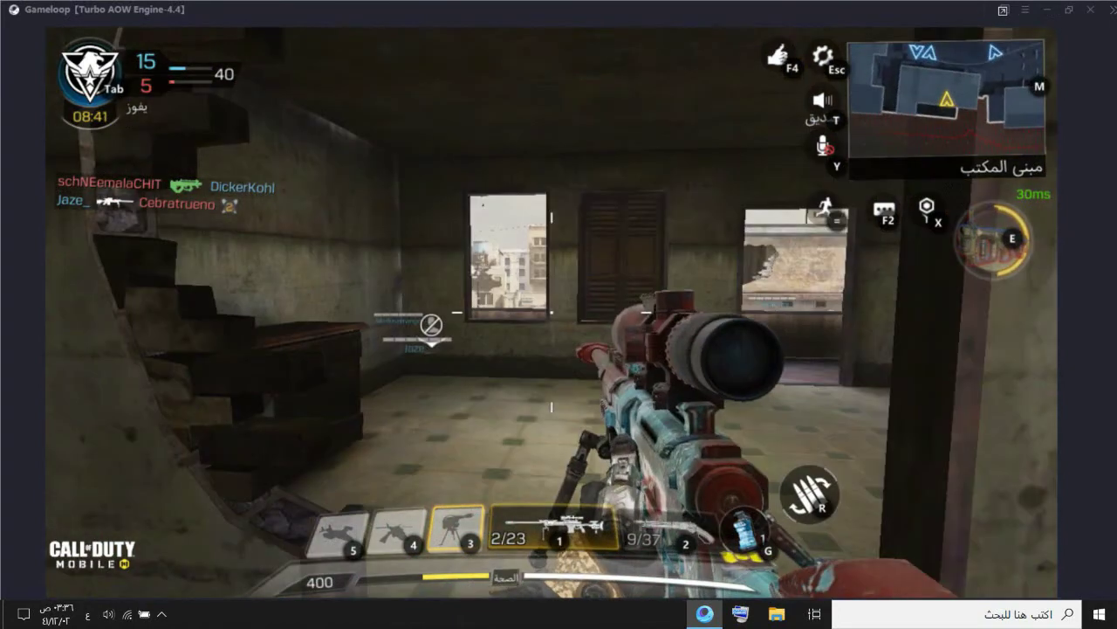
{"action": "right_click", "coordinate": [559, 314]}
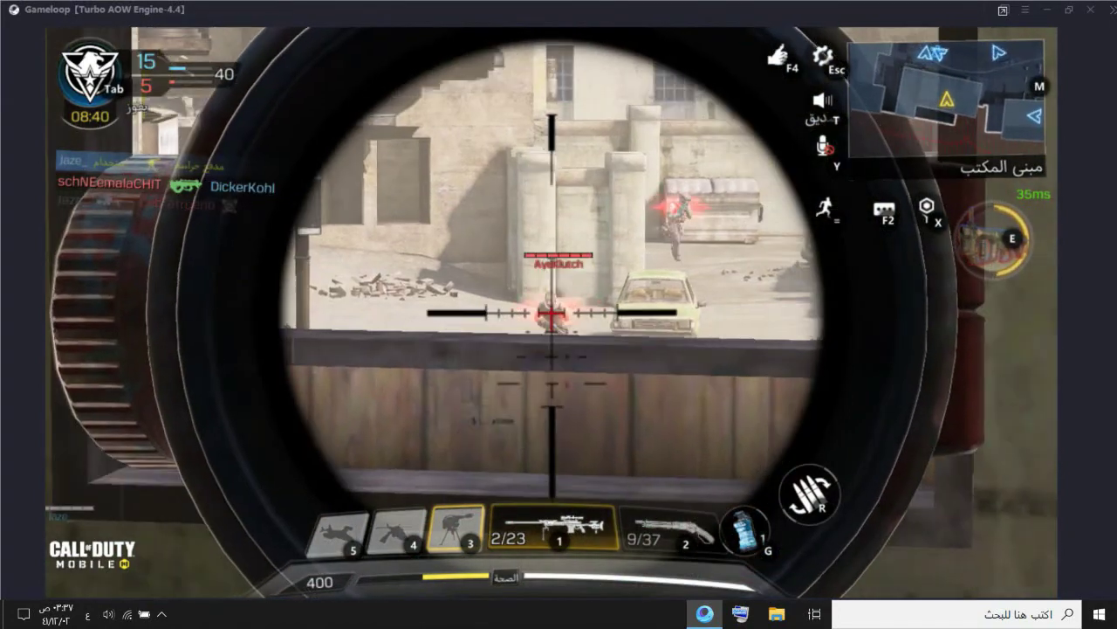
{"action": "left_click", "coordinate": [559, 314]}
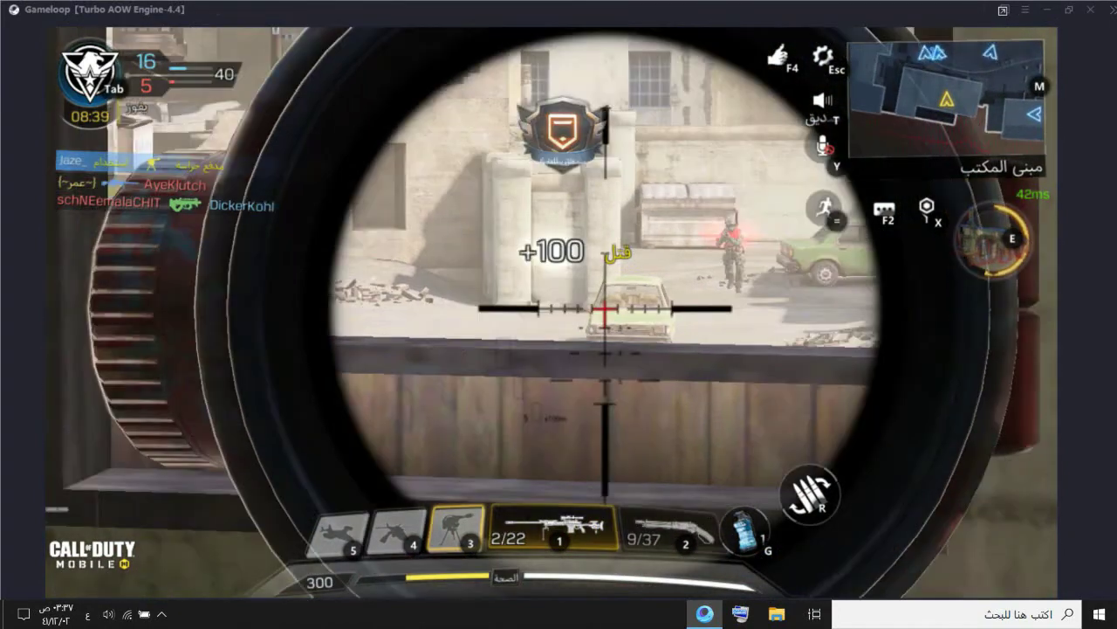
{"action": "left_click", "coordinate": [559, 314]}
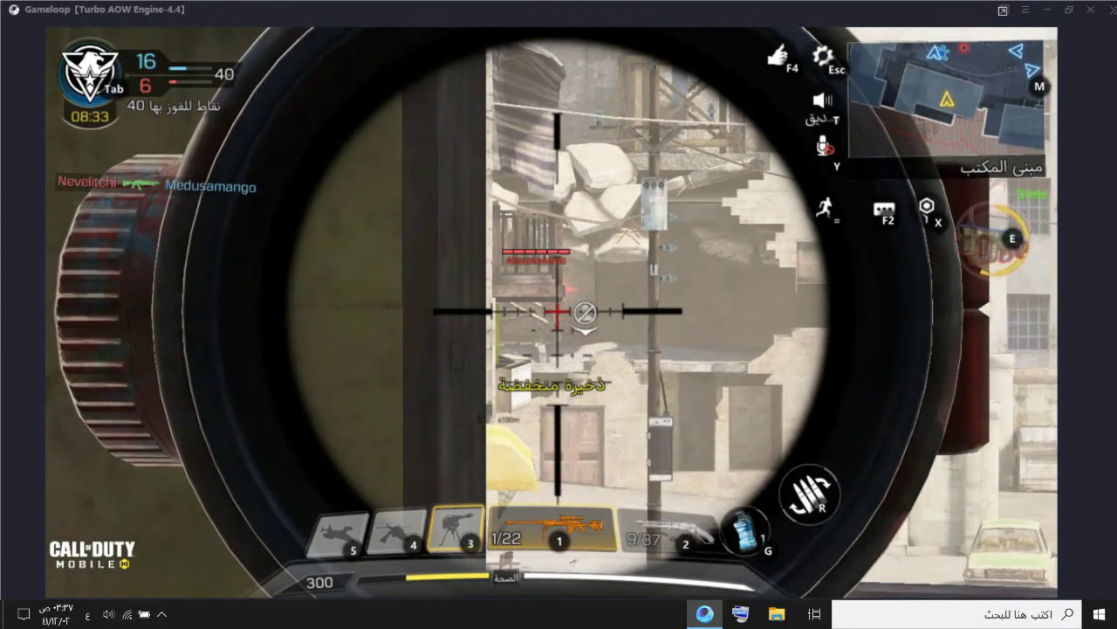
{"action": "left_click", "coordinate": [559, 315]}
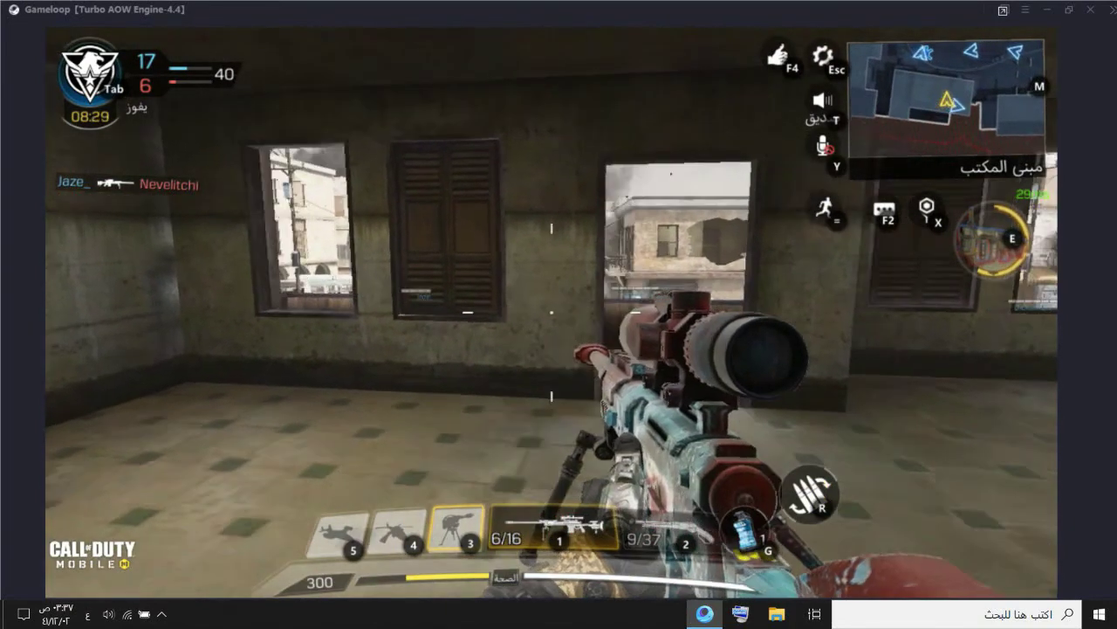
{"action": "right_click", "coordinate": [558, 314]}
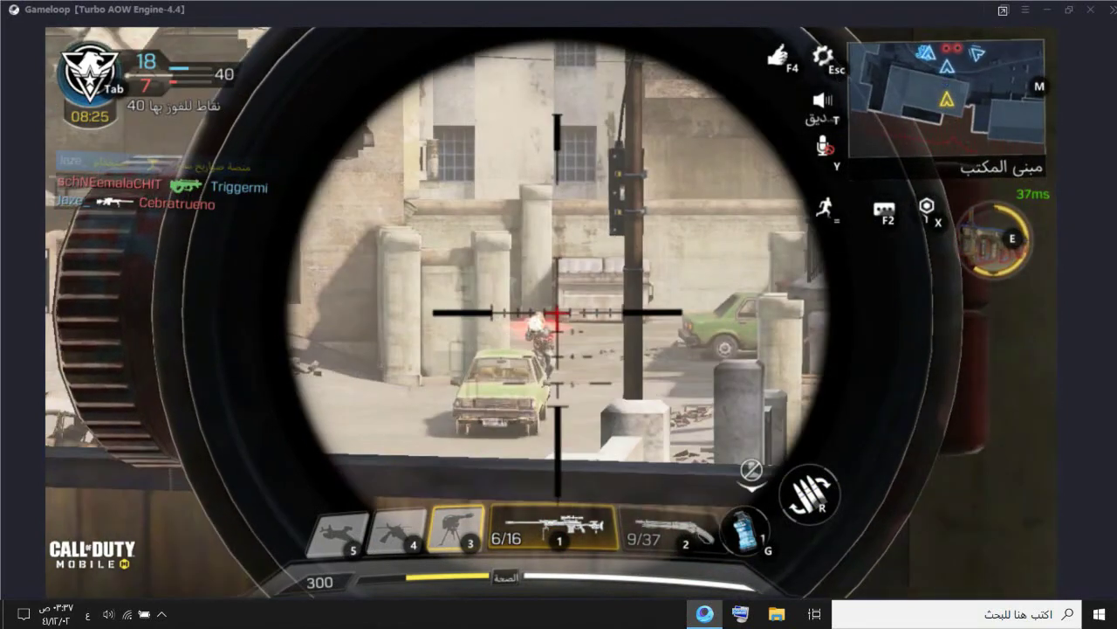
{"action": "left_click", "coordinate": [559, 315]}
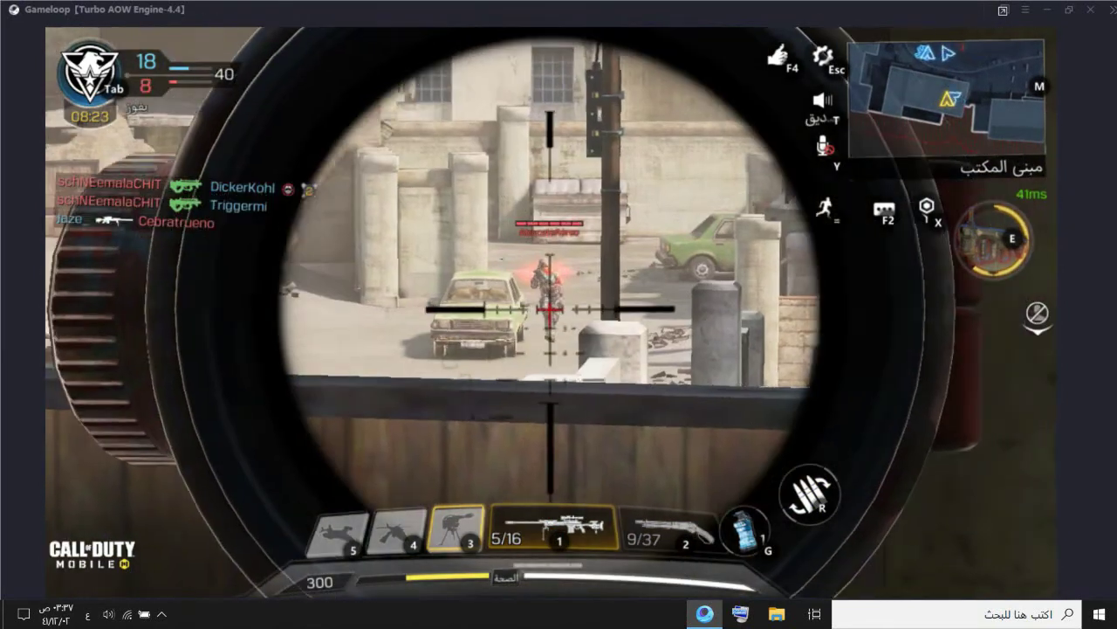
{"action": "left_click", "coordinate": [559, 314]}
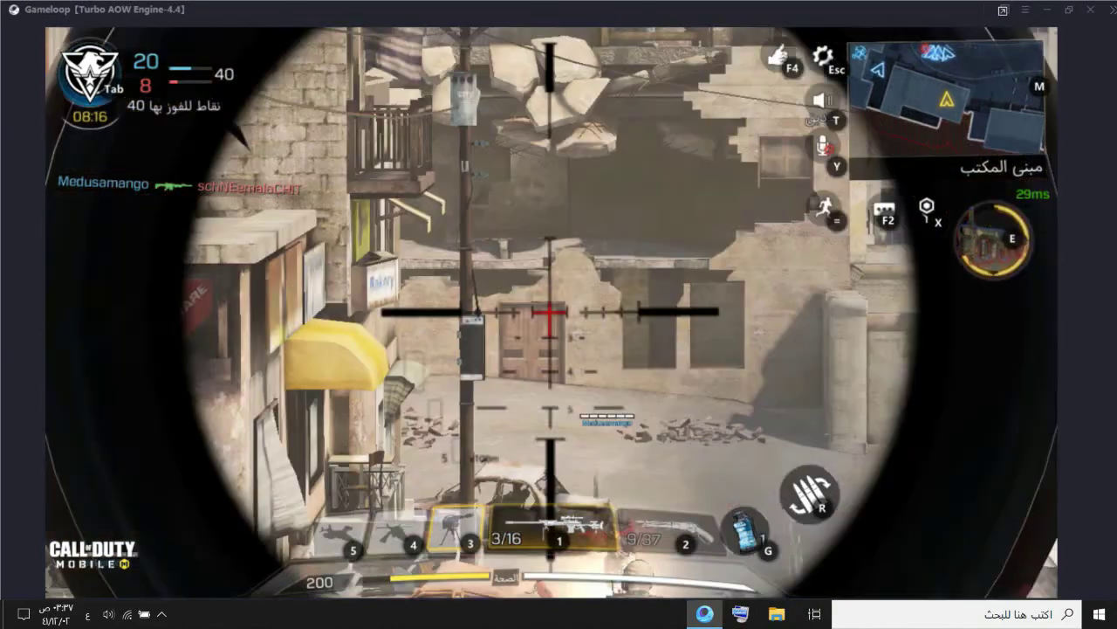
{"action": "left_click", "coordinate": [559, 314]}
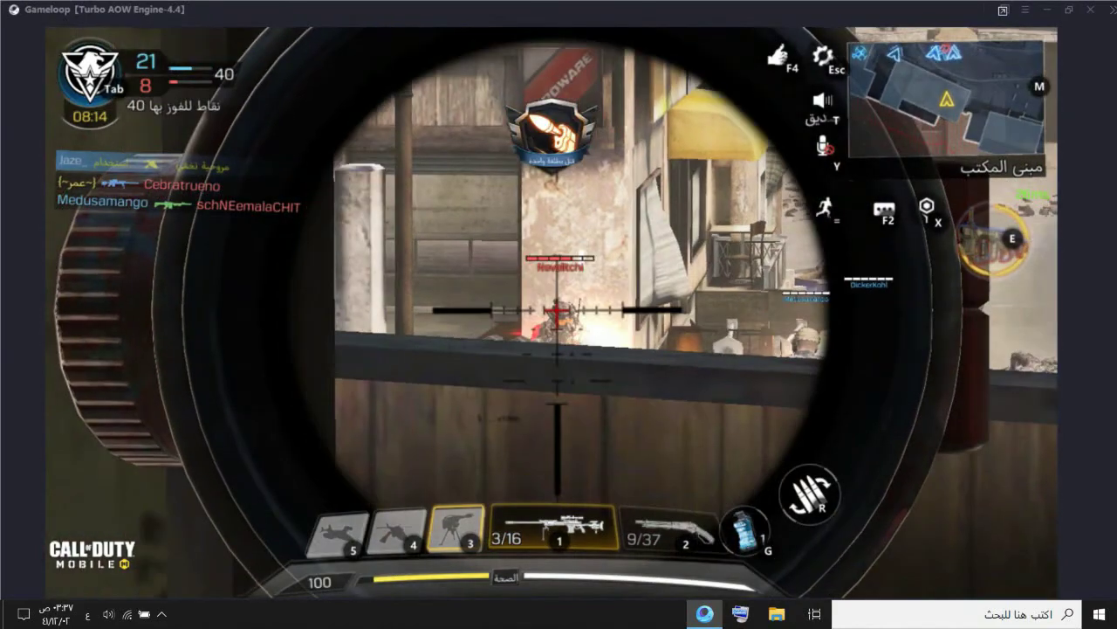
{"action": "left_click", "coordinate": [559, 314]}
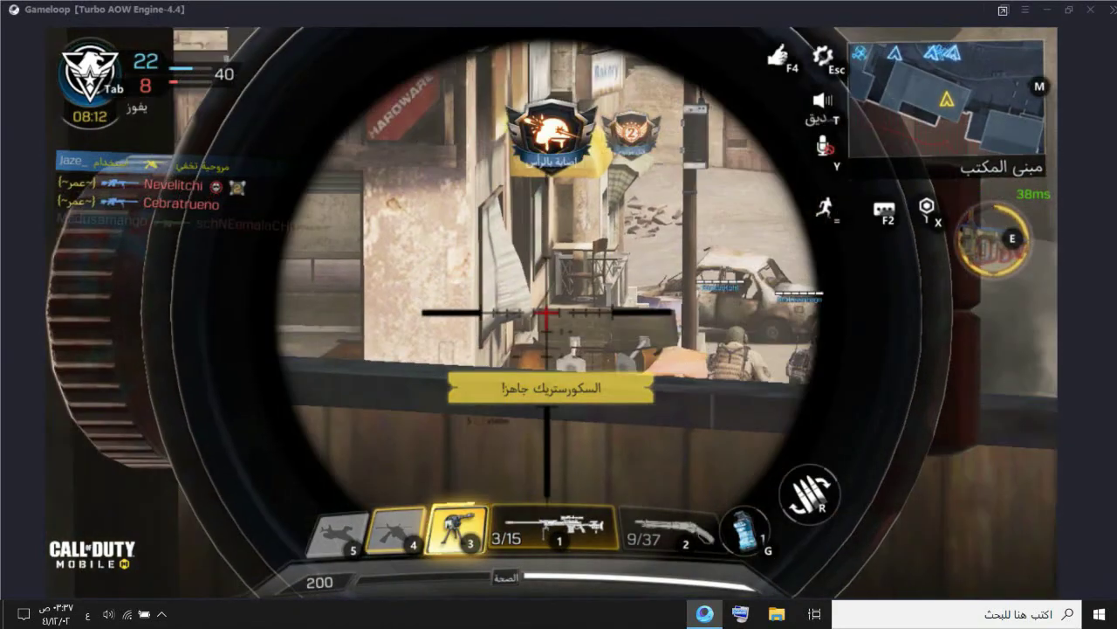
{"action": "right_click", "coordinate": [558, 314]}
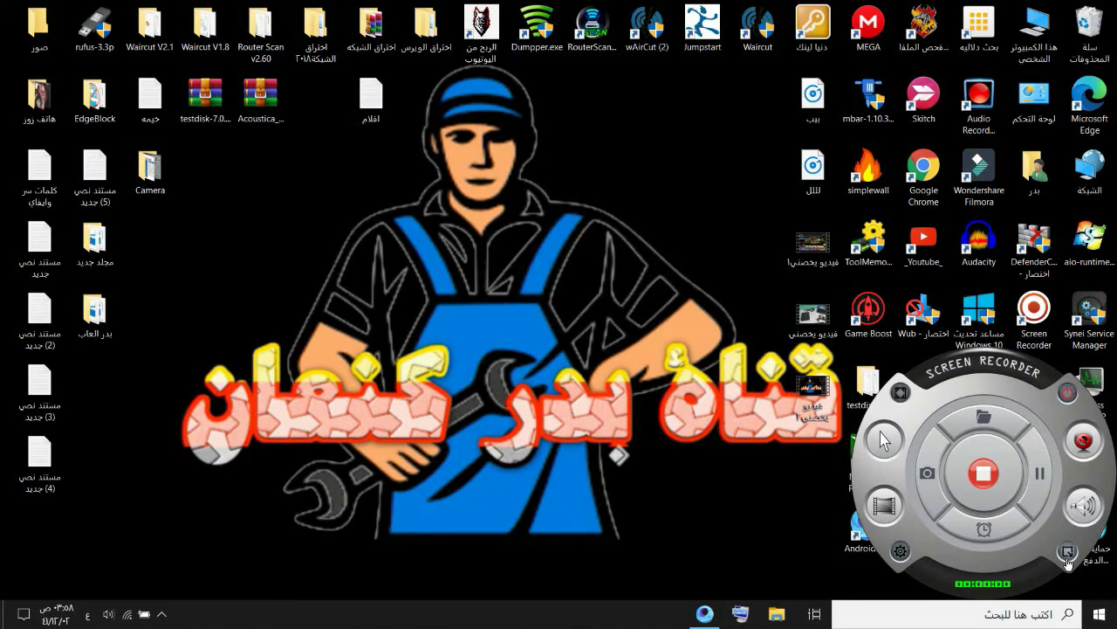
Hide the screen recorder, switch to the running Gameloop window and move the soldier forward across the battle royale map.
{"action": "left_click", "coordinate": [1064, 551]}
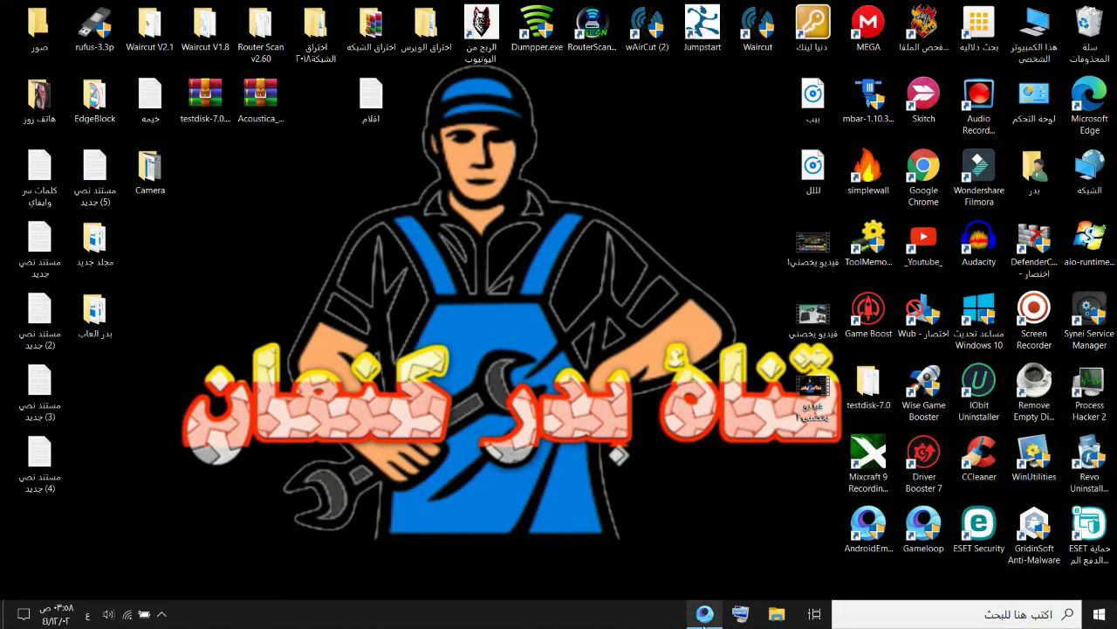
{"action": "left_click", "coordinate": [704, 614]}
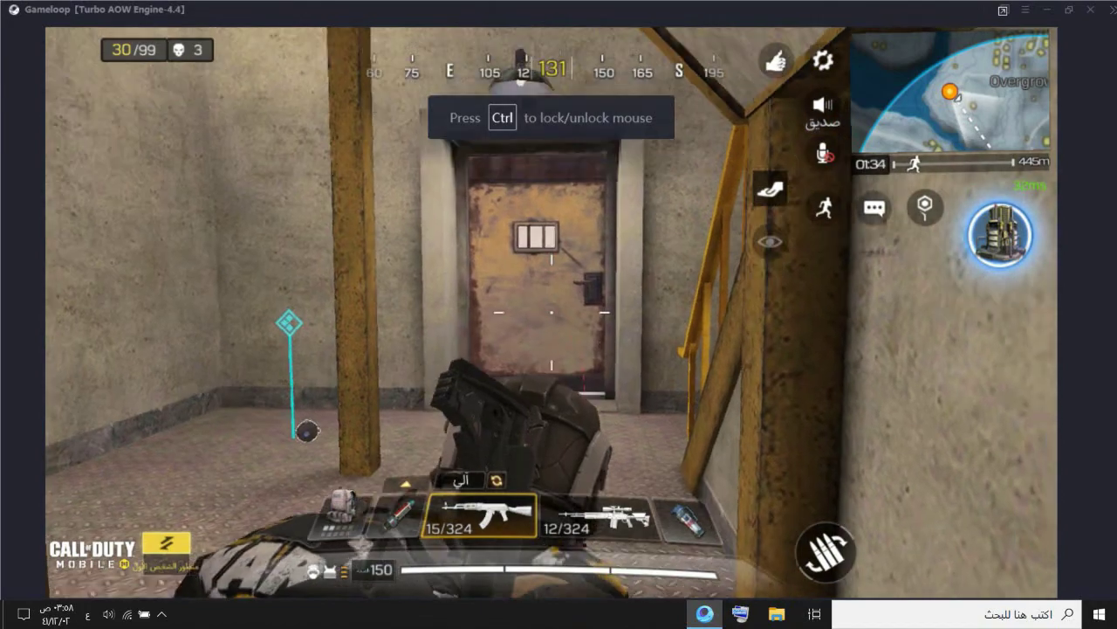
{"action": "key", "text": "w"}
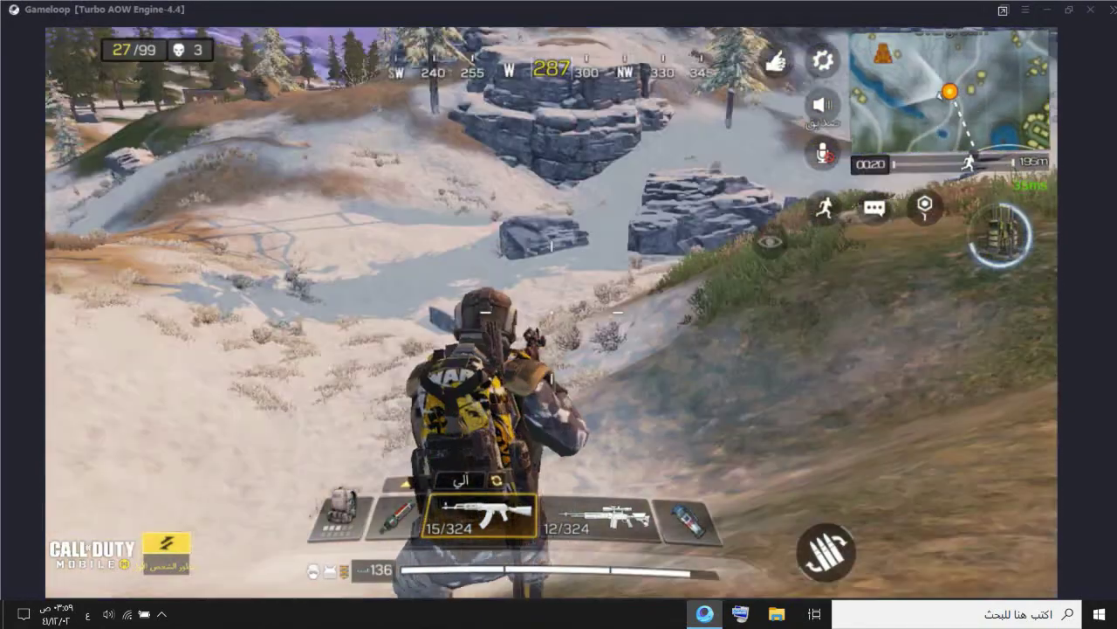
{"action": "key", "text": "w"}
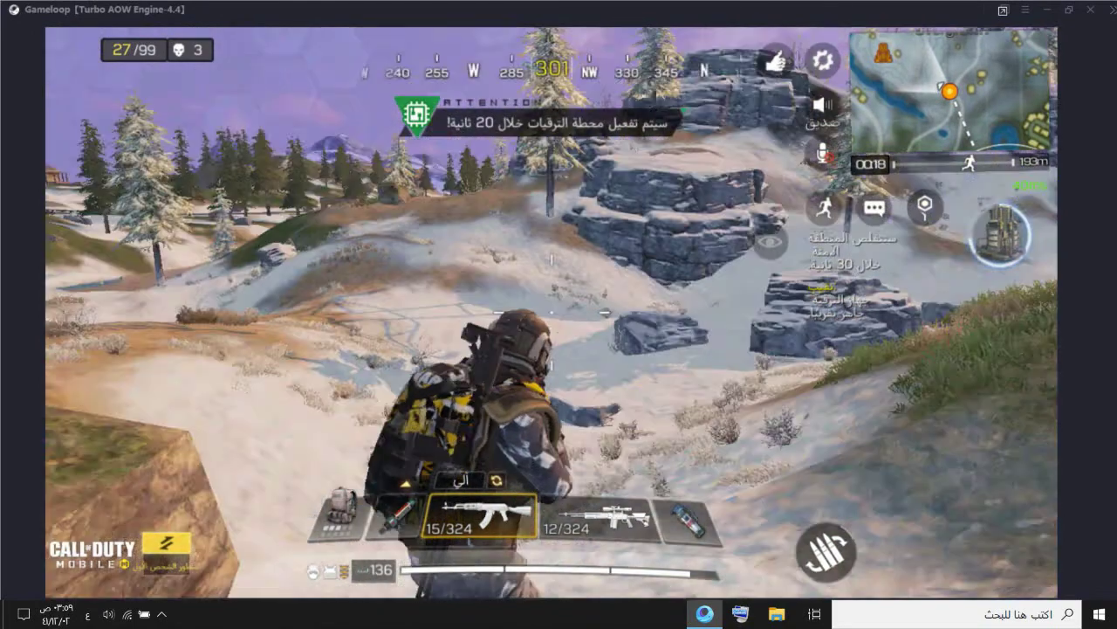
{"action": "key", "text": "w"}
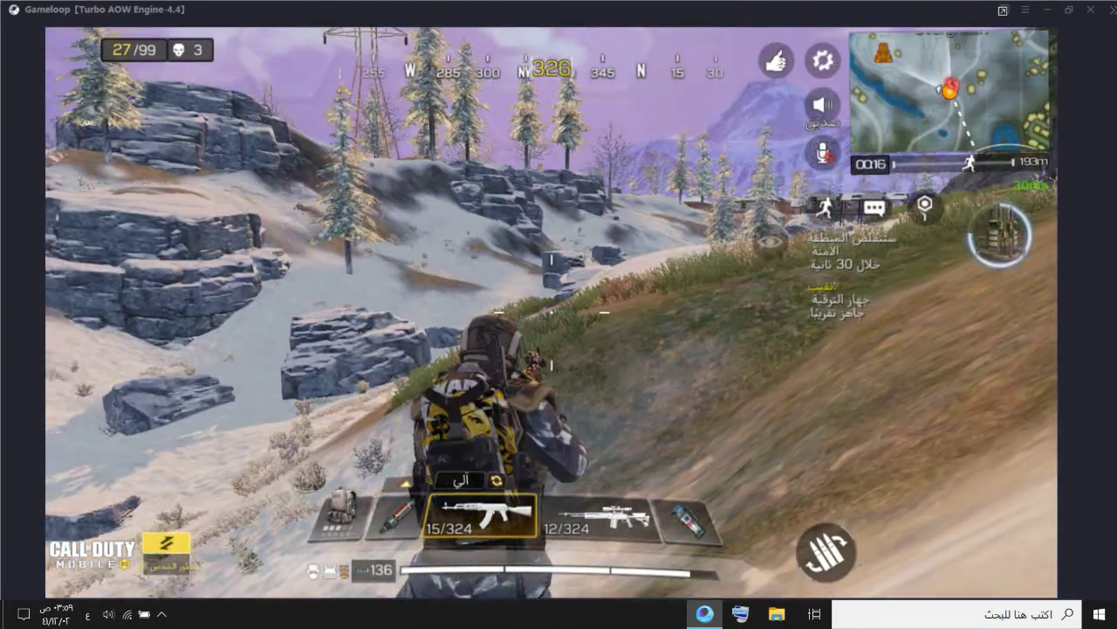
{"action": "key", "text": "w"}
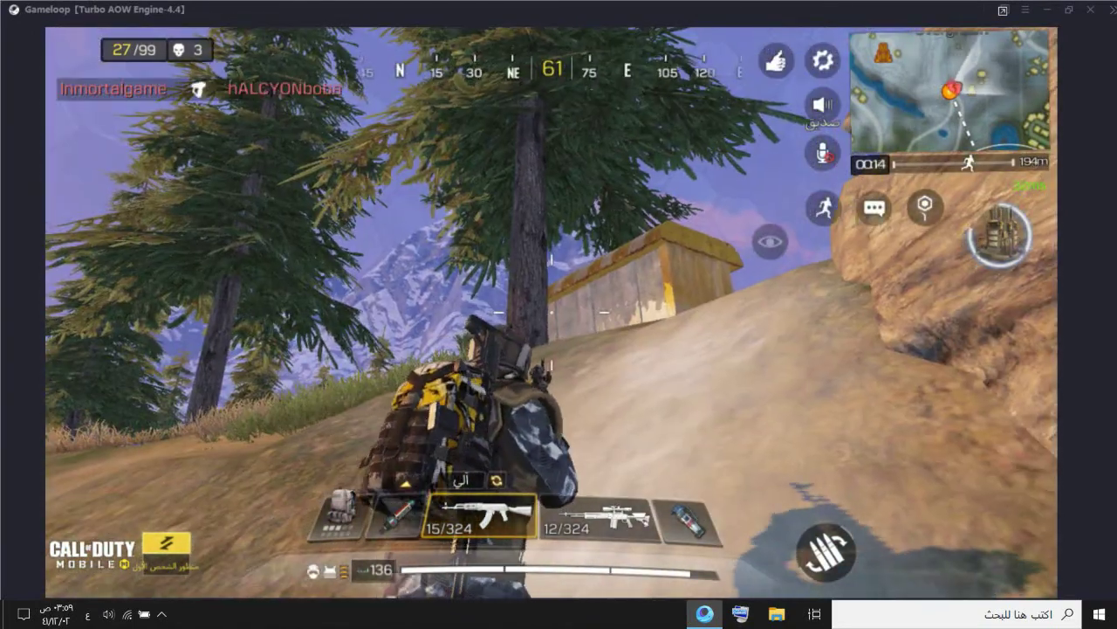
{"action": "key", "text": "w"}
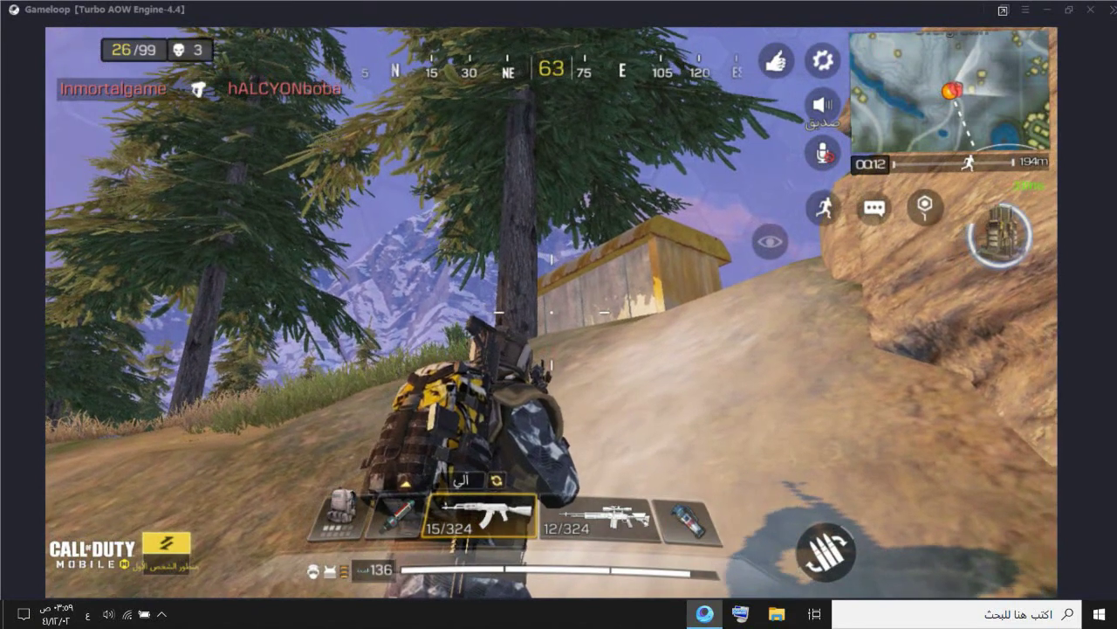